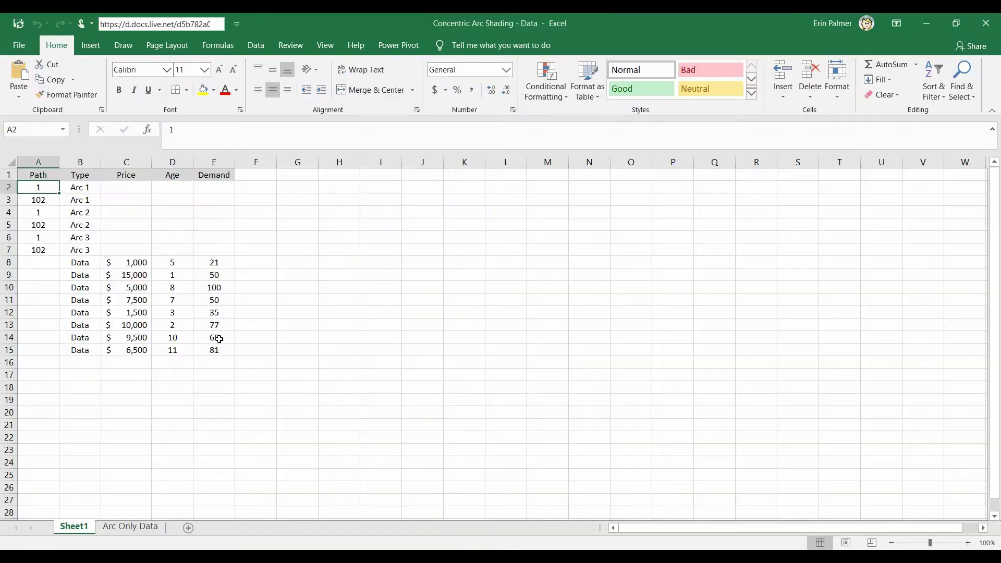
Step: In Excel, select the Price, Age and Demand values, then the Data and Arc 1 entries of the Type column
drag(120, 263, 214, 357)
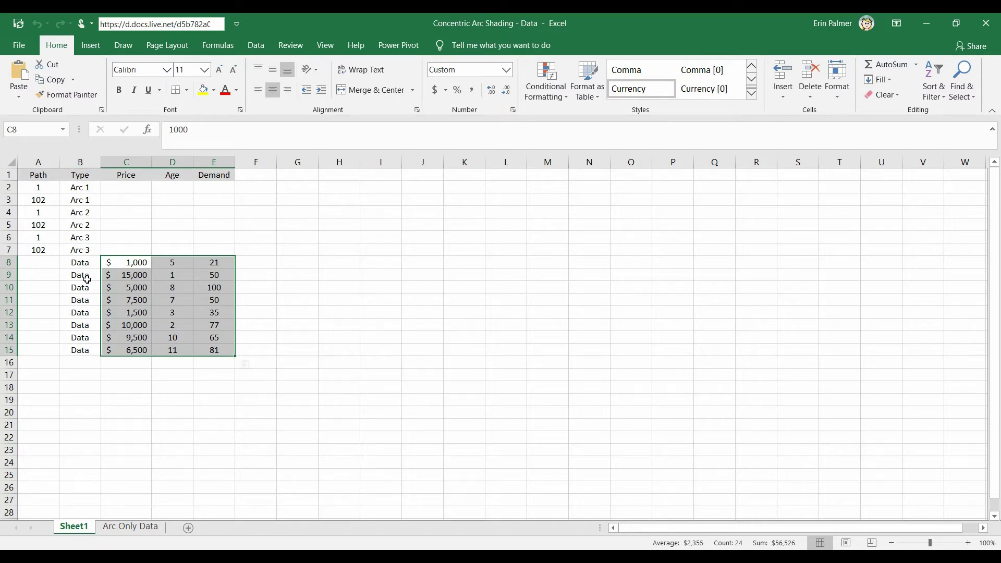
click(80, 262)
drag(89, 280, 96, 349)
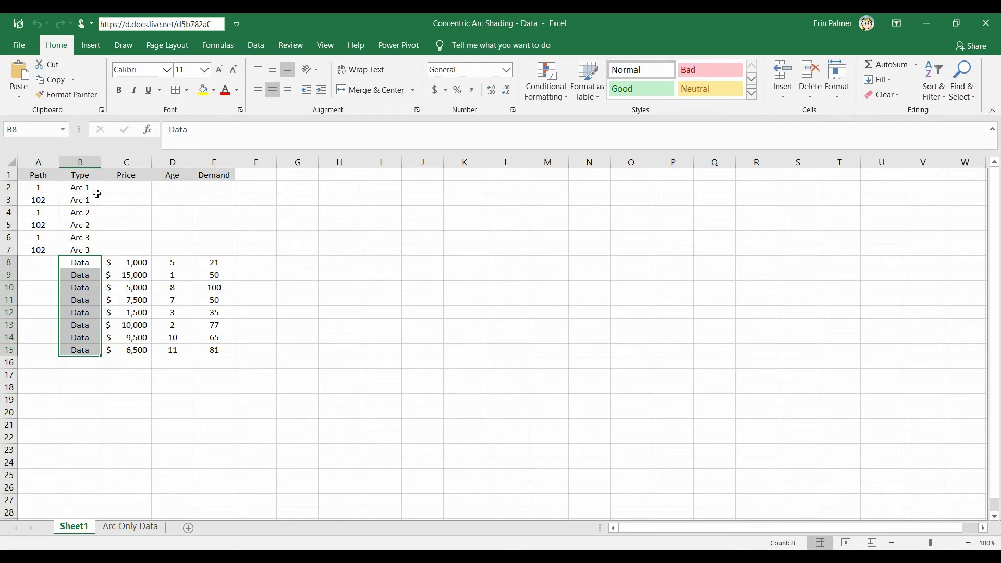
drag(92, 191, 96, 252)
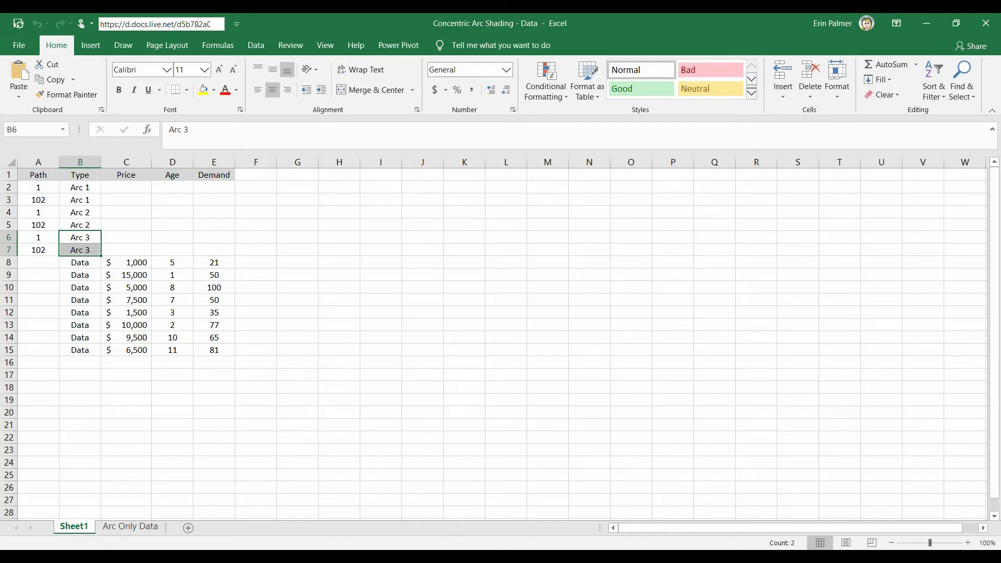
Step: Switch to the Tableau workbook and add a new blank worksheet, Sheet 3
click(417, 541)
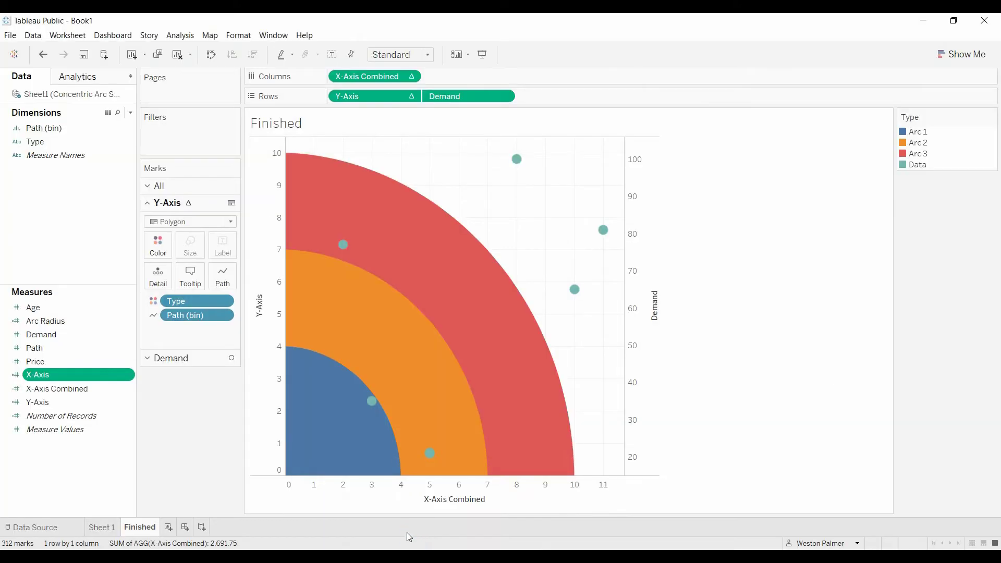
click(167, 527)
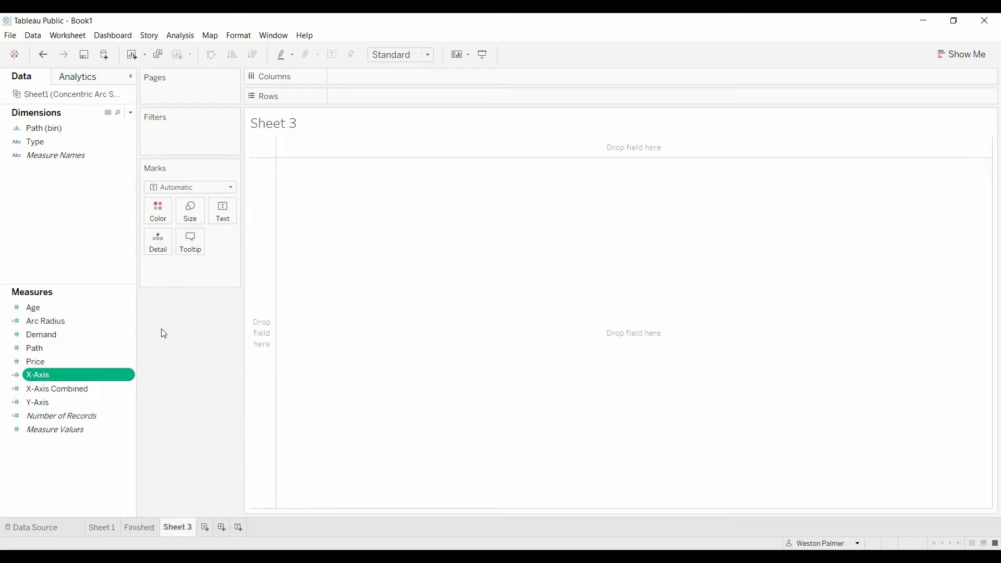
right_click(130, 348)
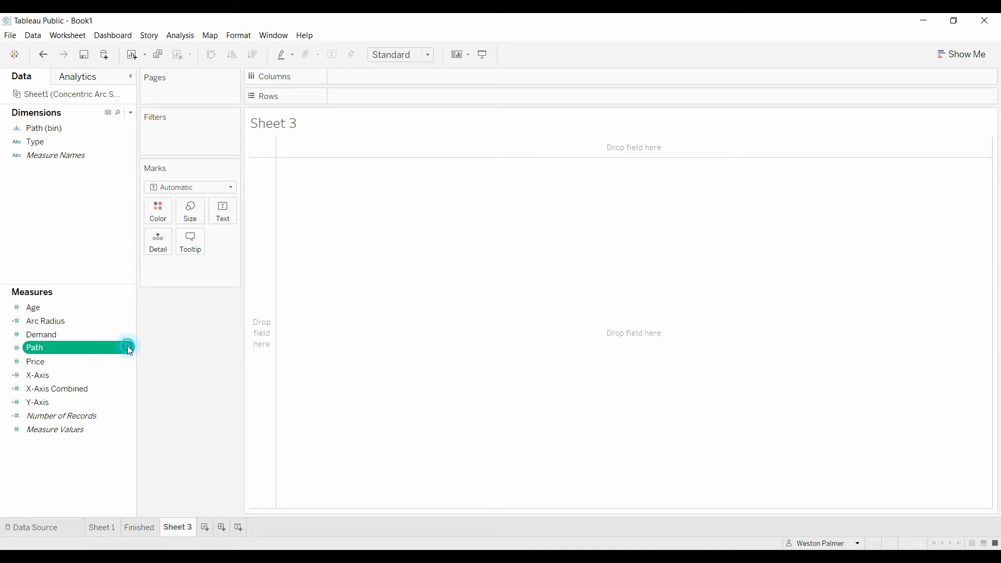
mouse_move(151, 416)
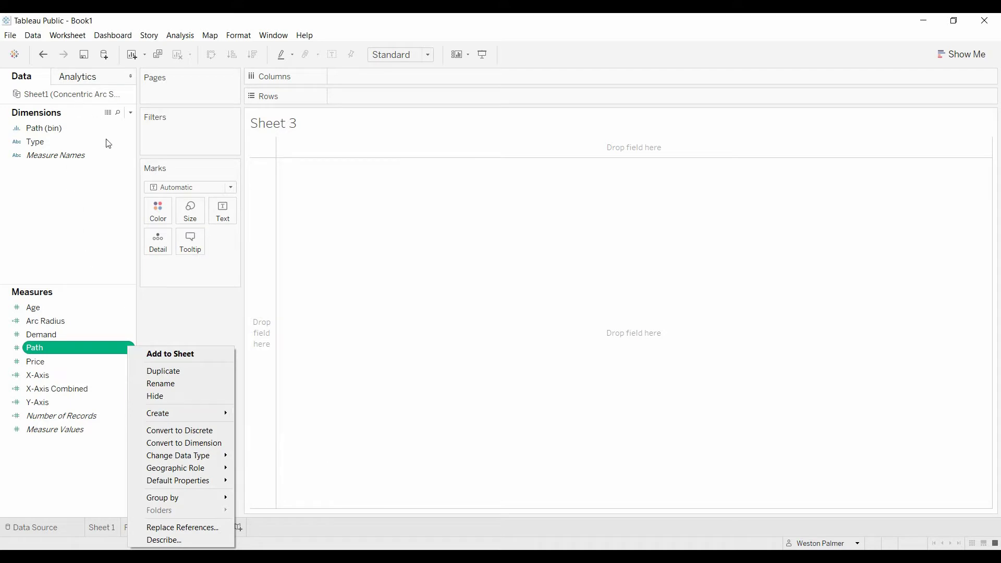
Step: Edit the Path (bin) bins, request a suggested bin size, then set the size to 1
click(124, 129)
click(127, 129)
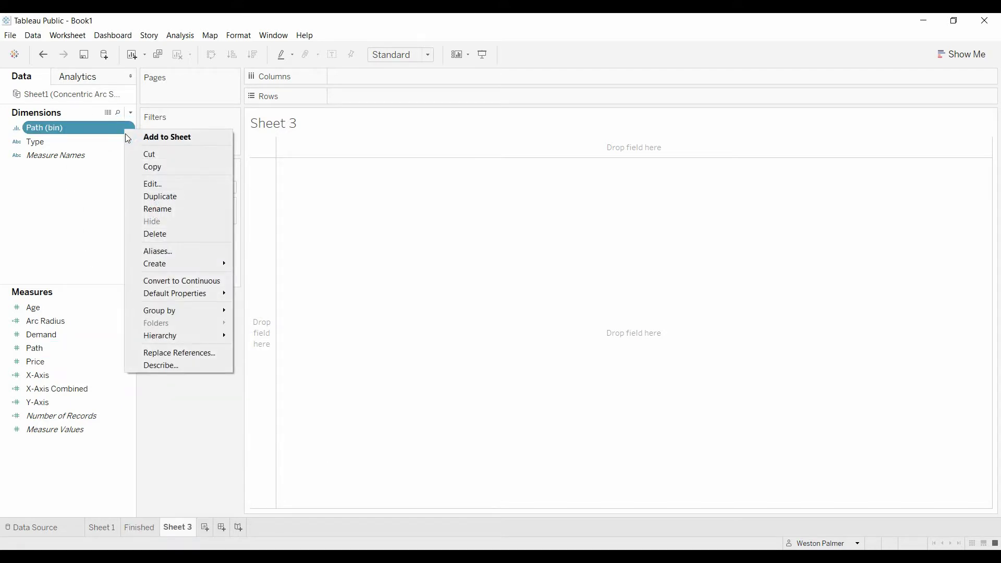
click(150, 183)
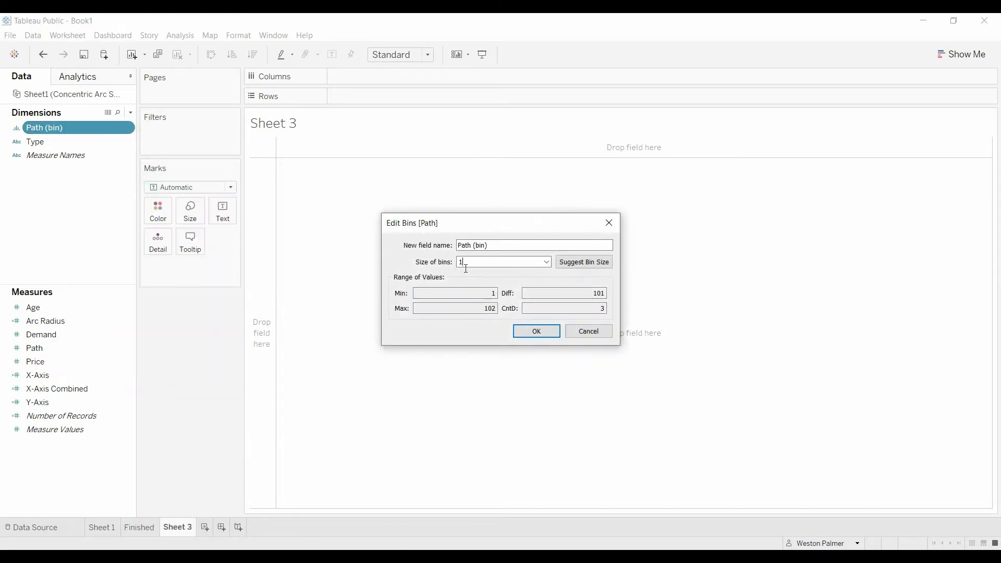
click(572, 265)
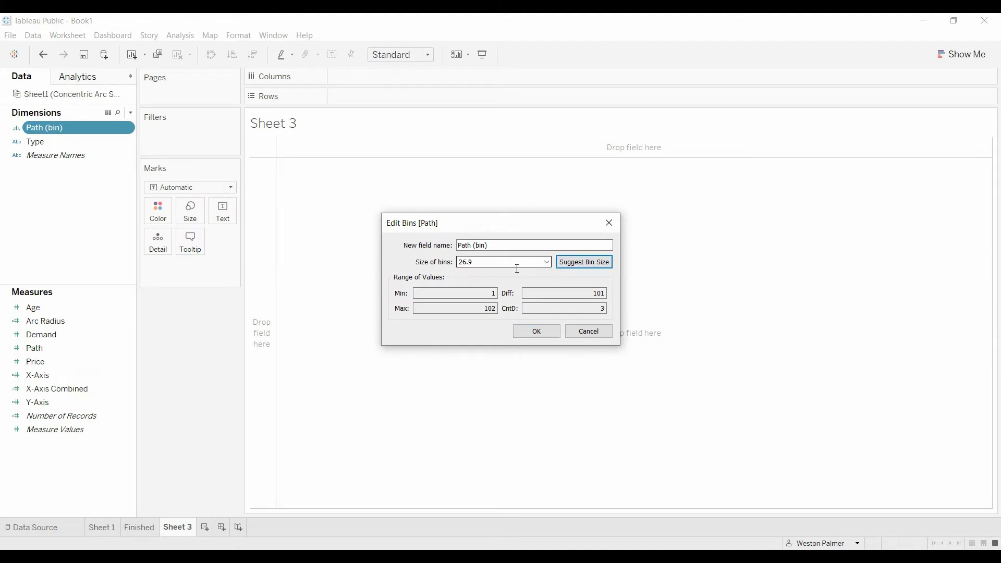
double_click(488, 265)
text(1)
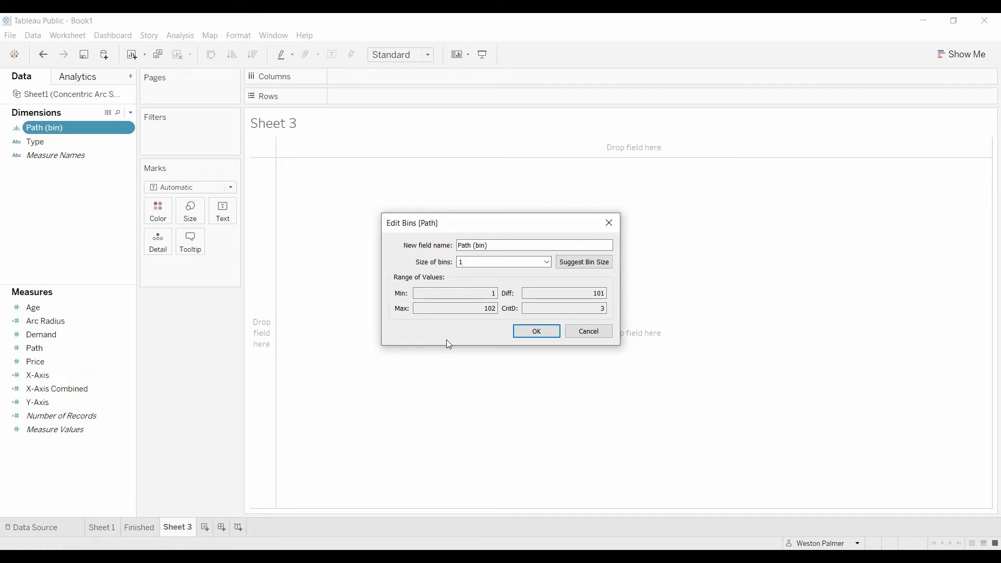
Step: Confirm bin size 1, then review the Arc Radius formula (4, 7, 10) and close it
click(538, 333)
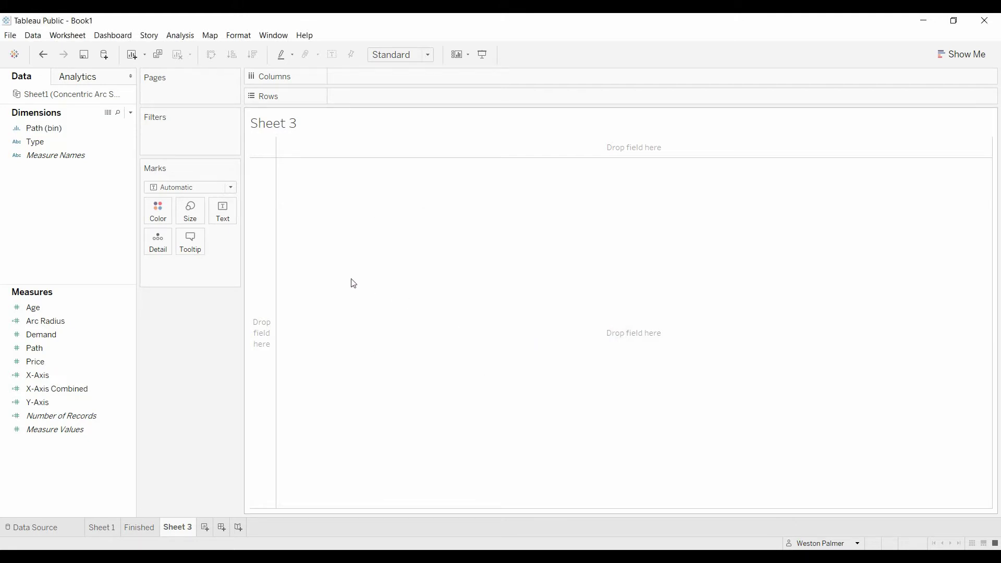
click(133, 324)
click(132, 322)
click(173, 129)
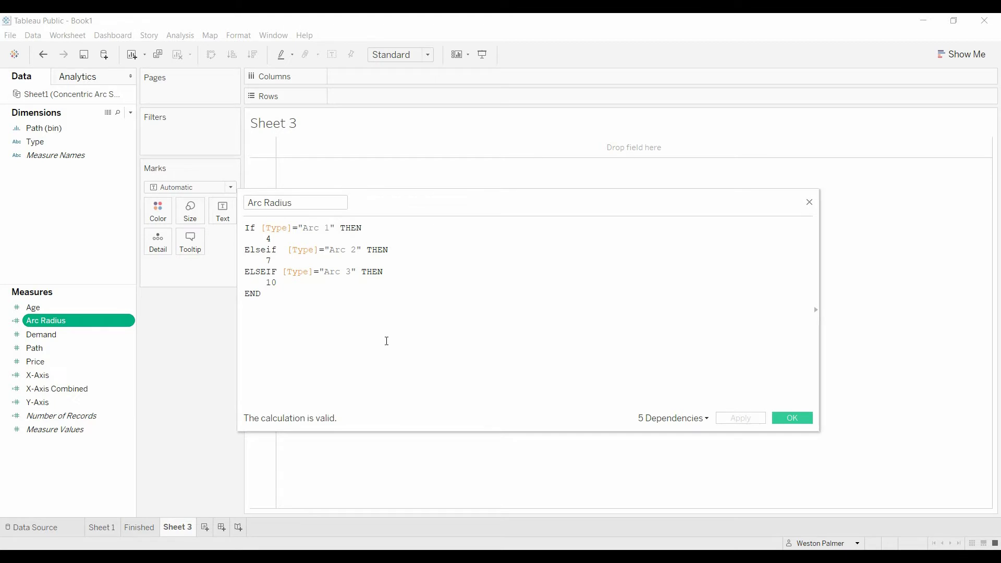
scroll(395, 340, up, 4)
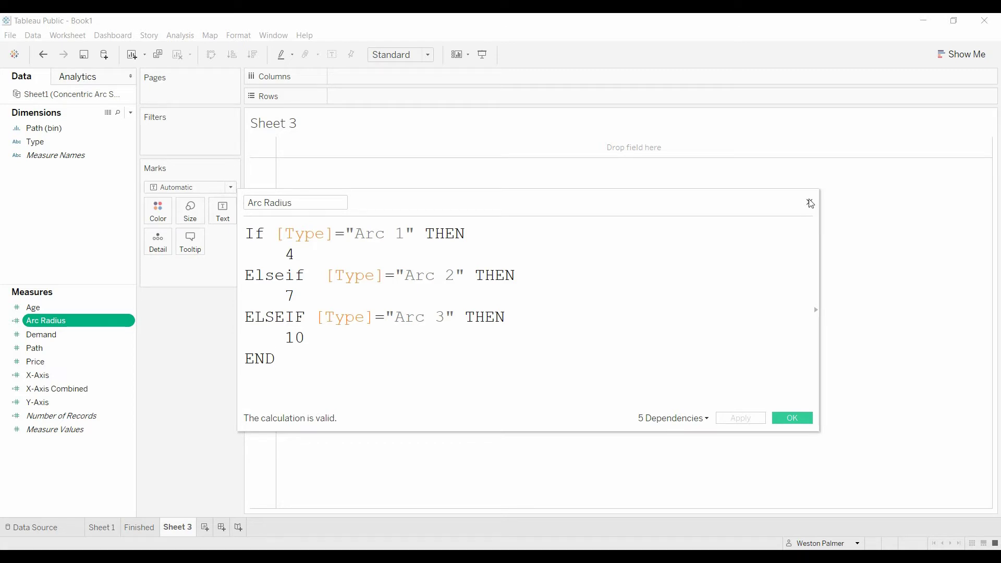
click(810, 203)
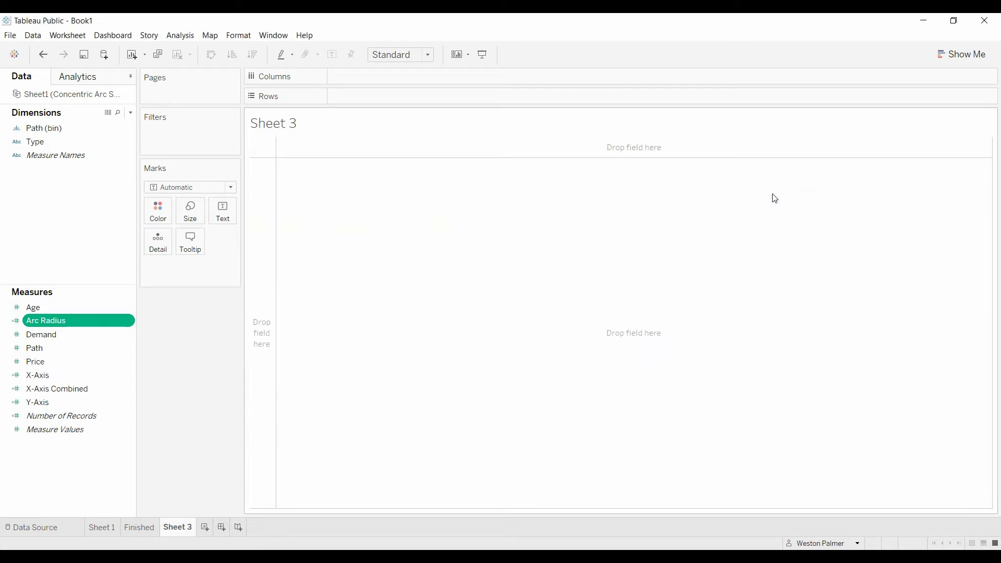
Step: Open the X-Axis cosine formula, zoom its text and enlarge the editor to show it fully
click(130, 374)
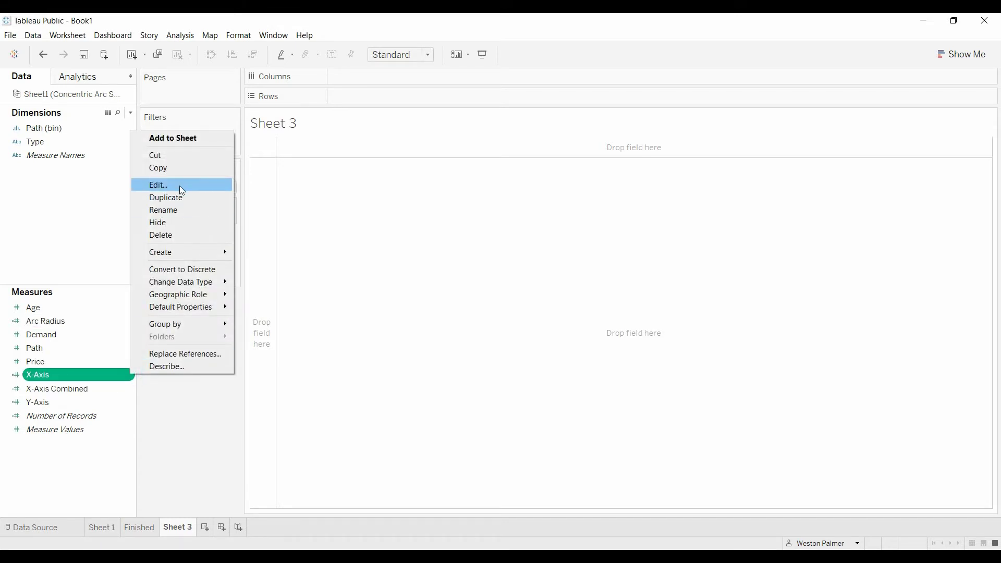
click(181, 186)
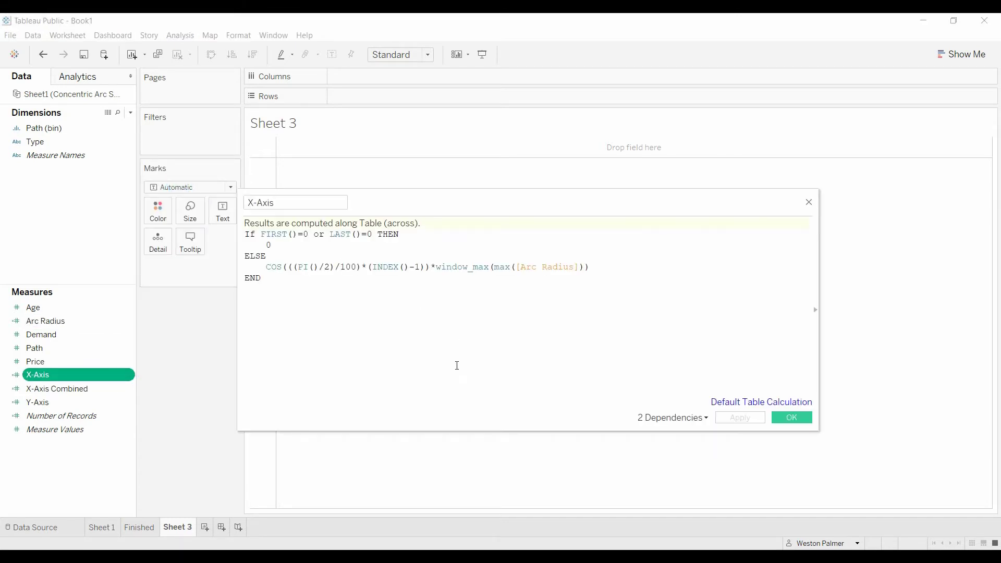
scroll(484, 360, up, 3)
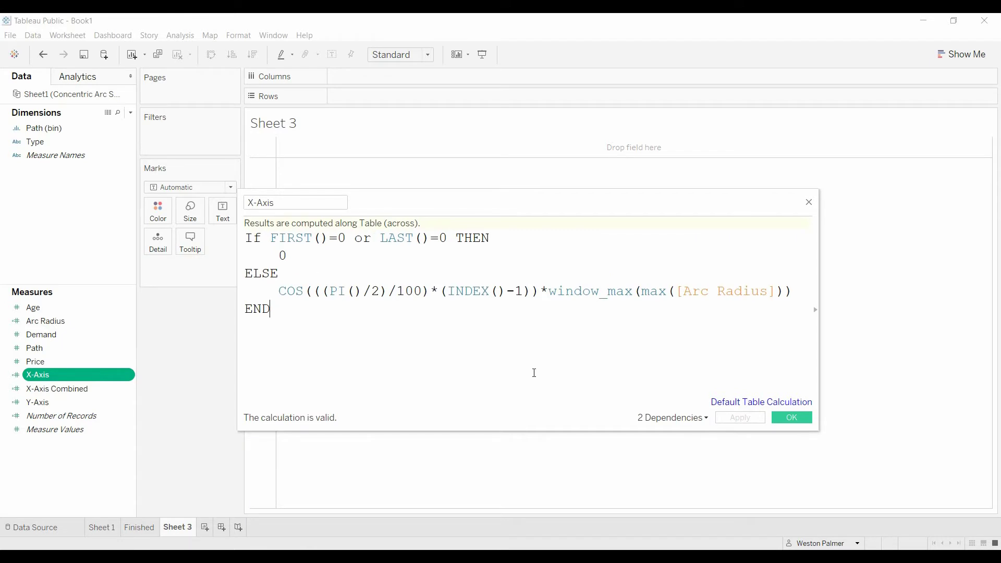
scroll(534, 373, up, 1)
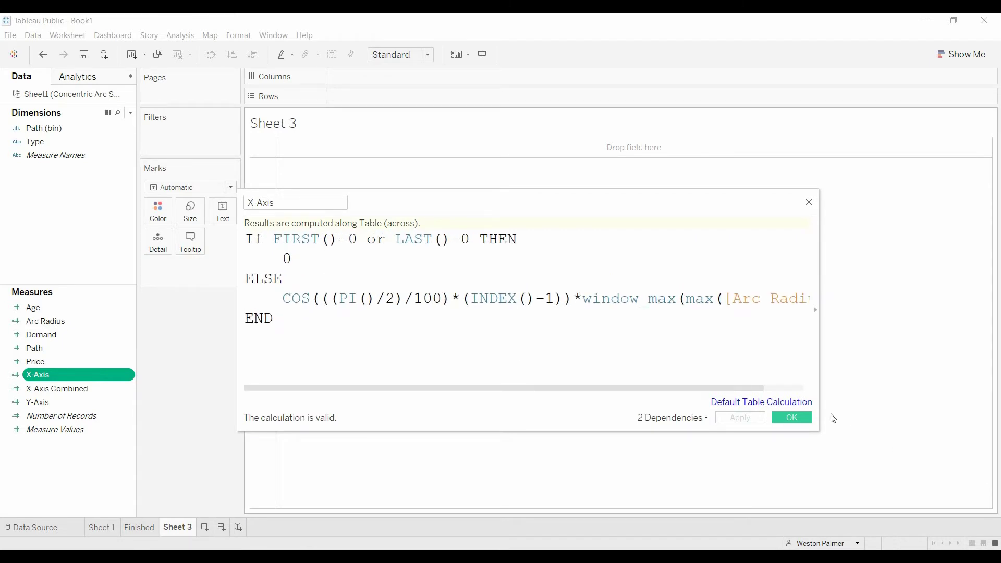
drag(819, 432, 916, 467)
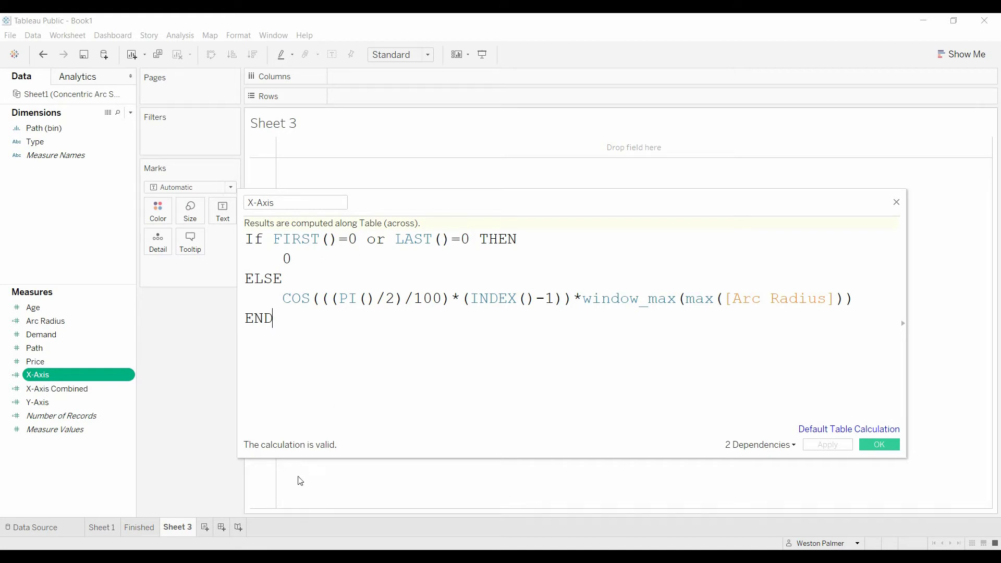
click(139, 527)
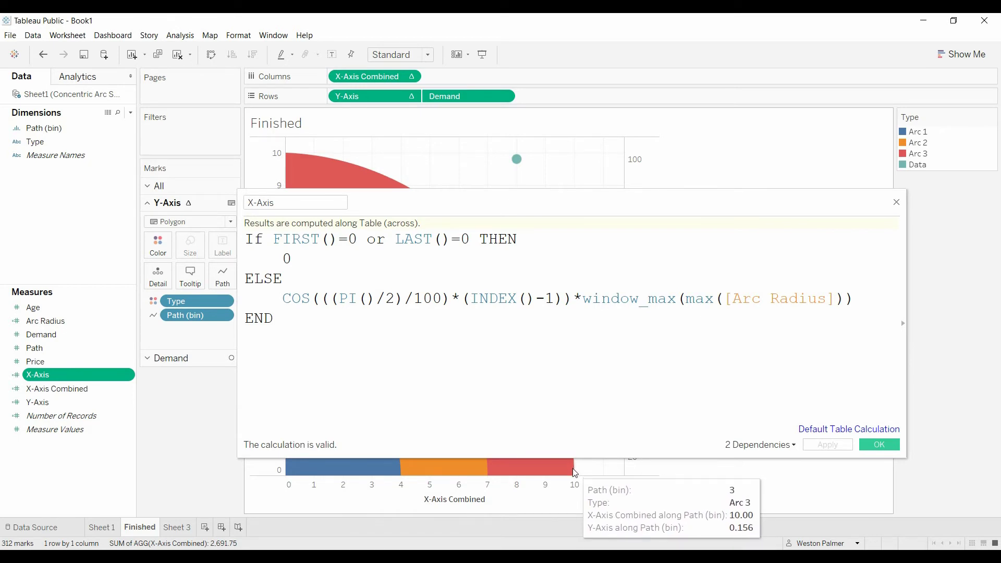
drag(564, 203, 686, 87)
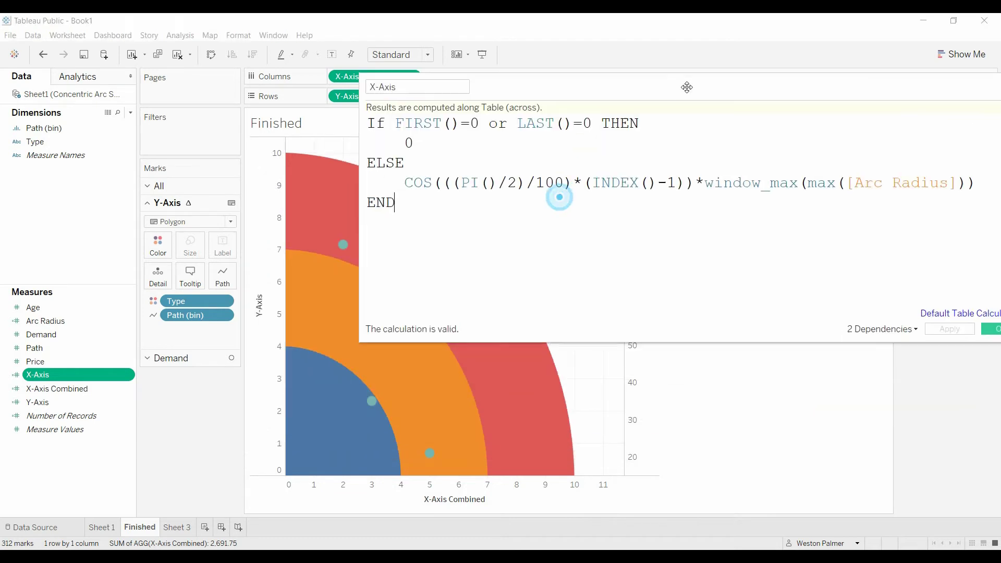
mouse_move(573, 458)
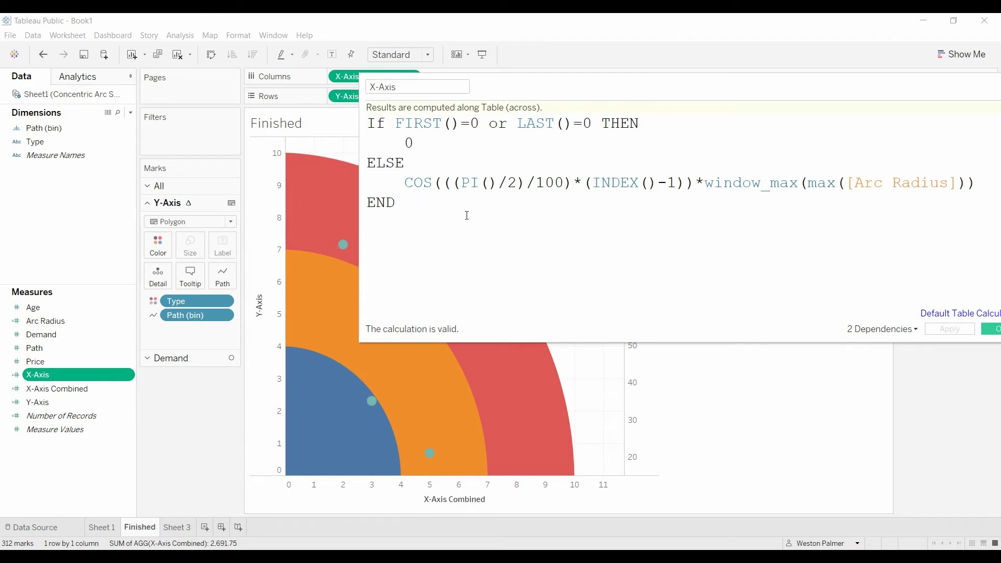
drag(670, 85, 533, 184)
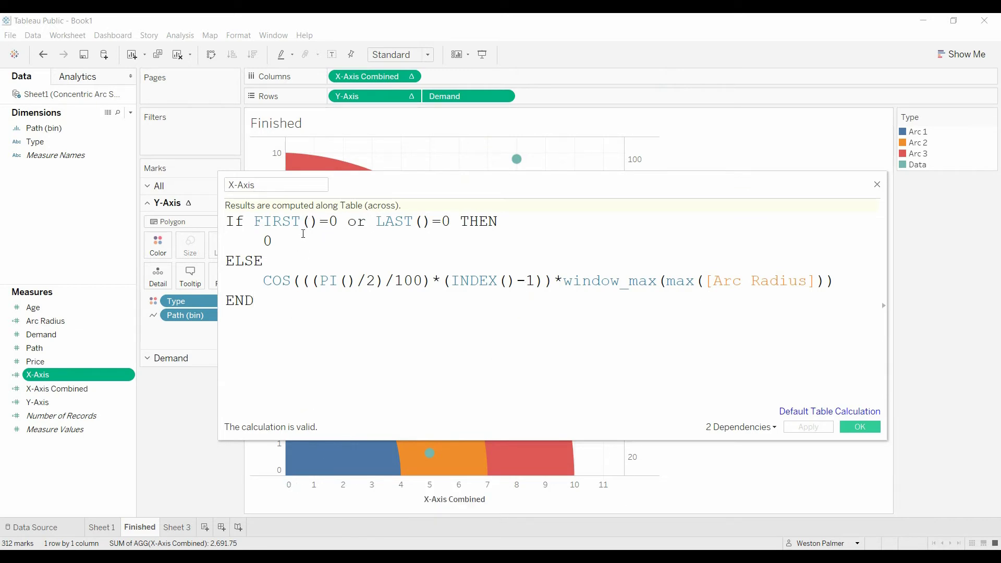
Step: In the X-Axis formula, replace window_max(max with (max so the cosine multiplies by (max([Arc Radius]))
mouse_move(574, 480)
drag(564, 290, 700, 291)
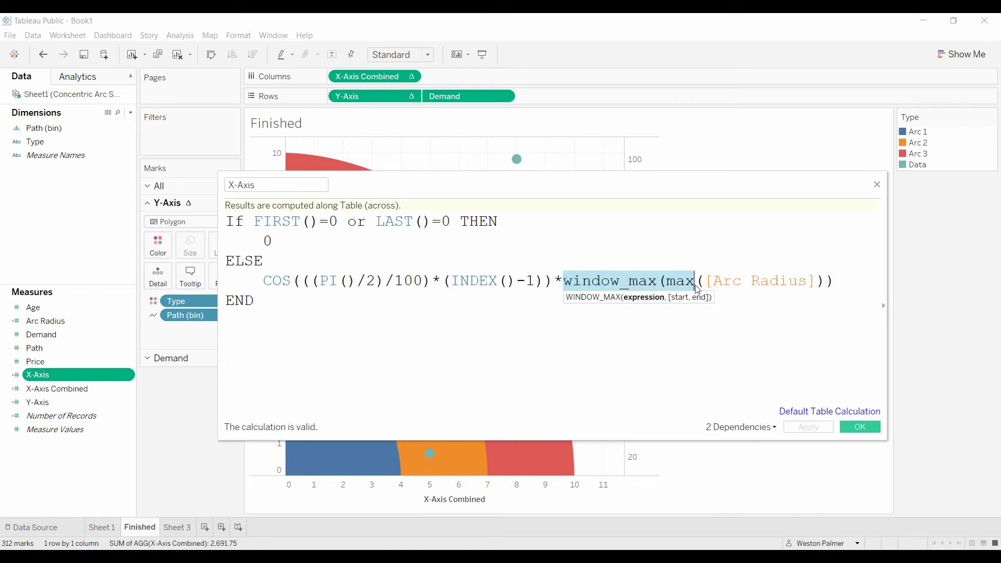
text(()
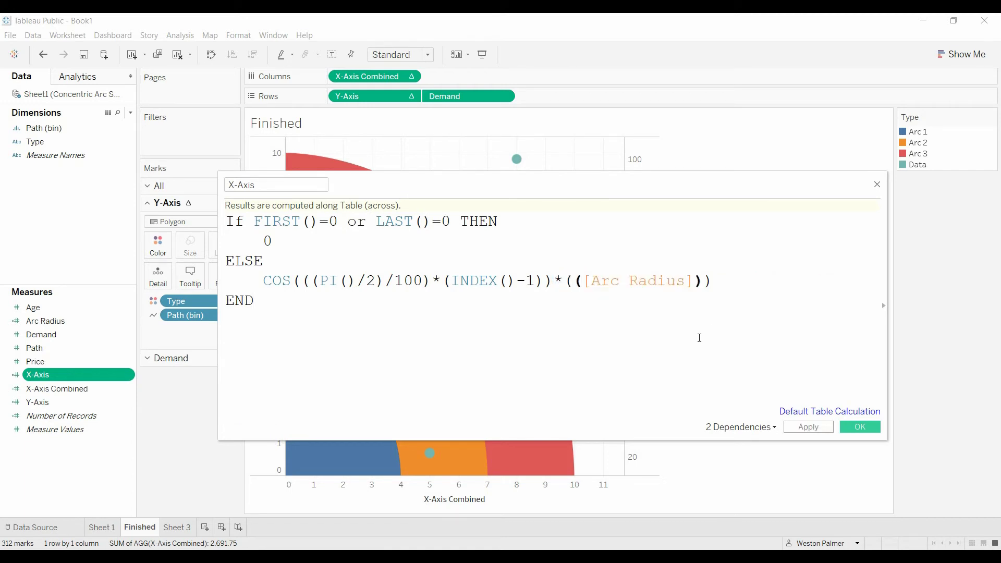
click(576, 382)
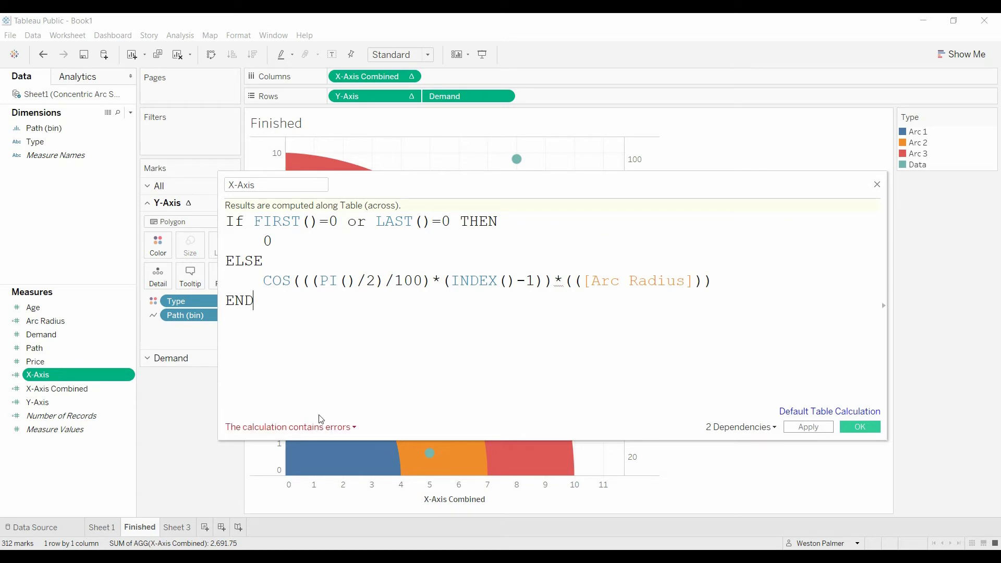
click(336, 429)
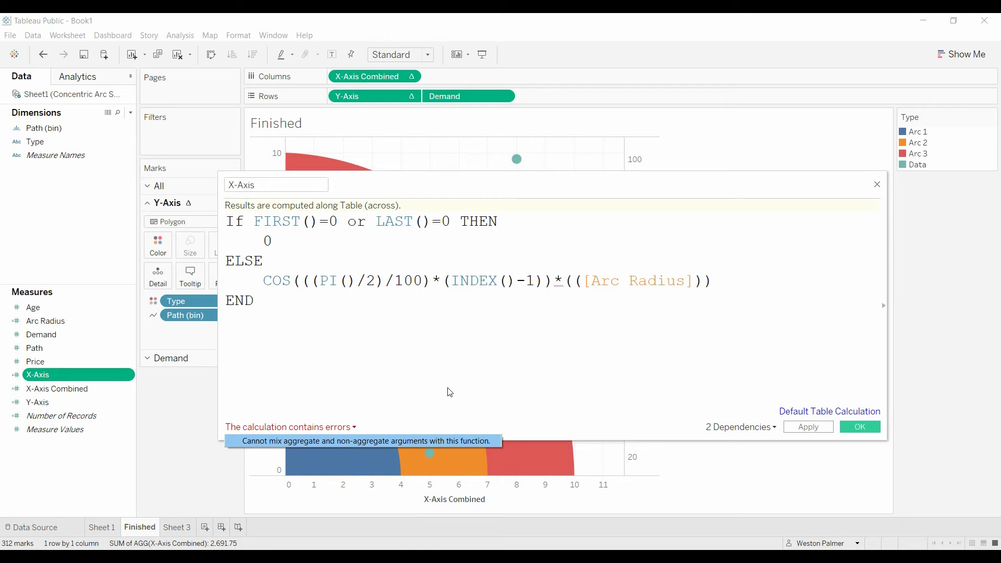
click(565, 282)
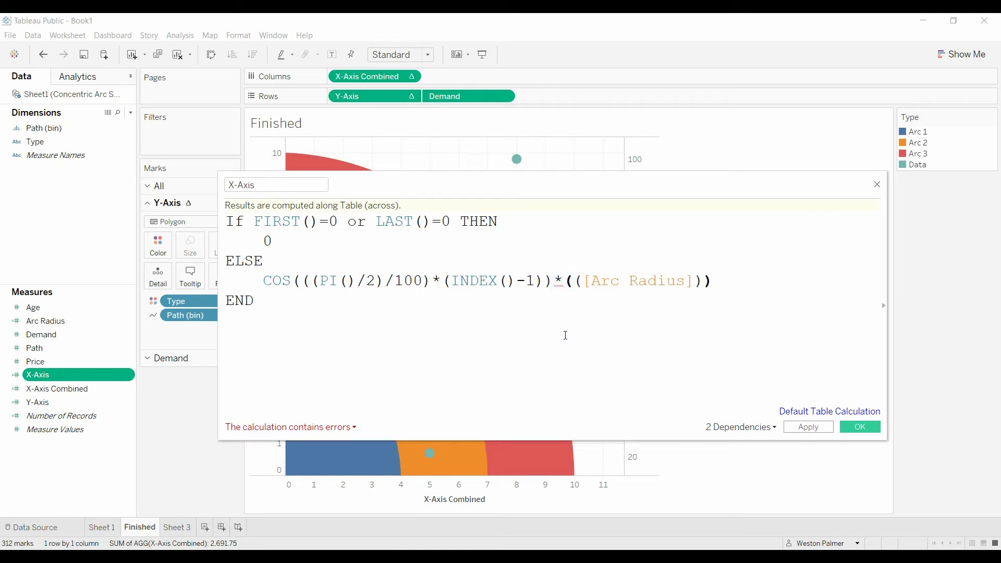
key(Right)
text(max)
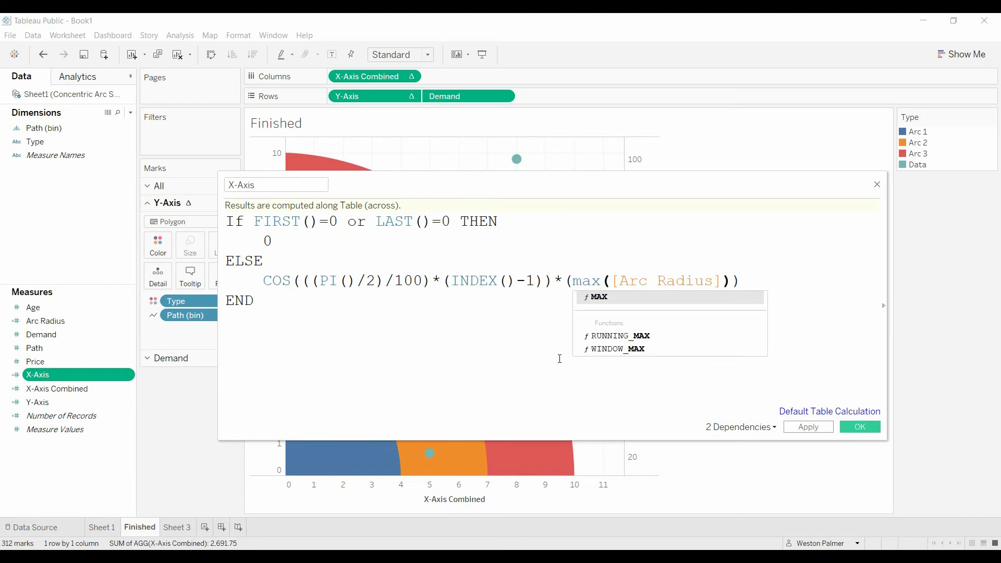
click(552, 354)
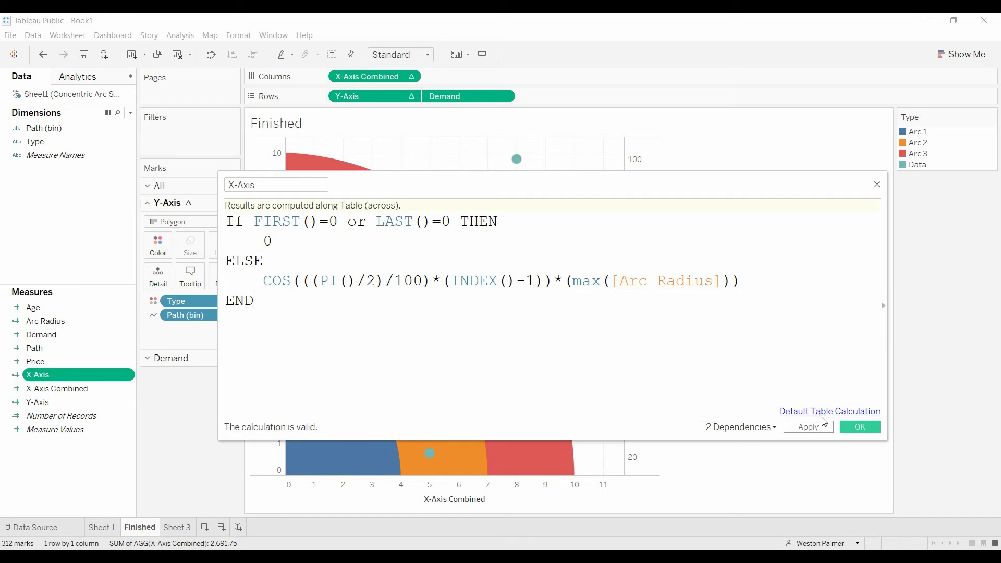
Step: Save the X-Axis calculation and view Sheet 1's Path (bin) by Type crosstab
click(861, 429)
click(108, 527)
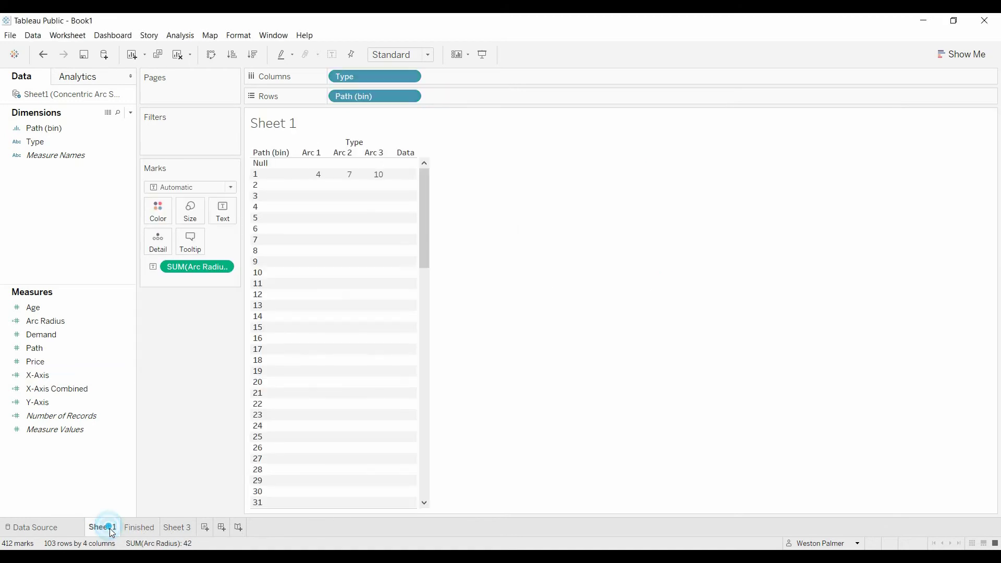
mouse_move(319, 177)
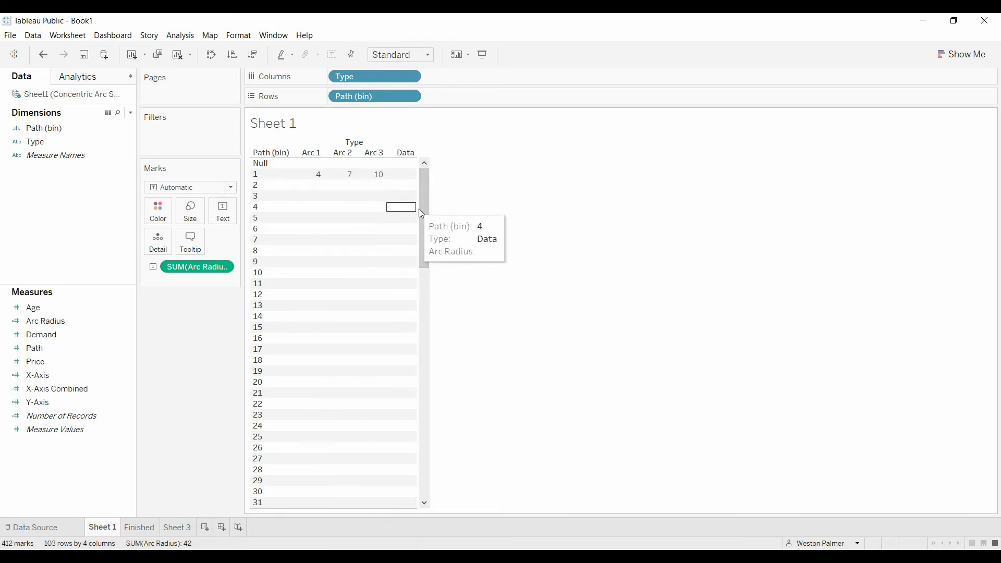
Step: Insert window_Max before (max in the X-Axis formula and save the calculation
click(117, 380)
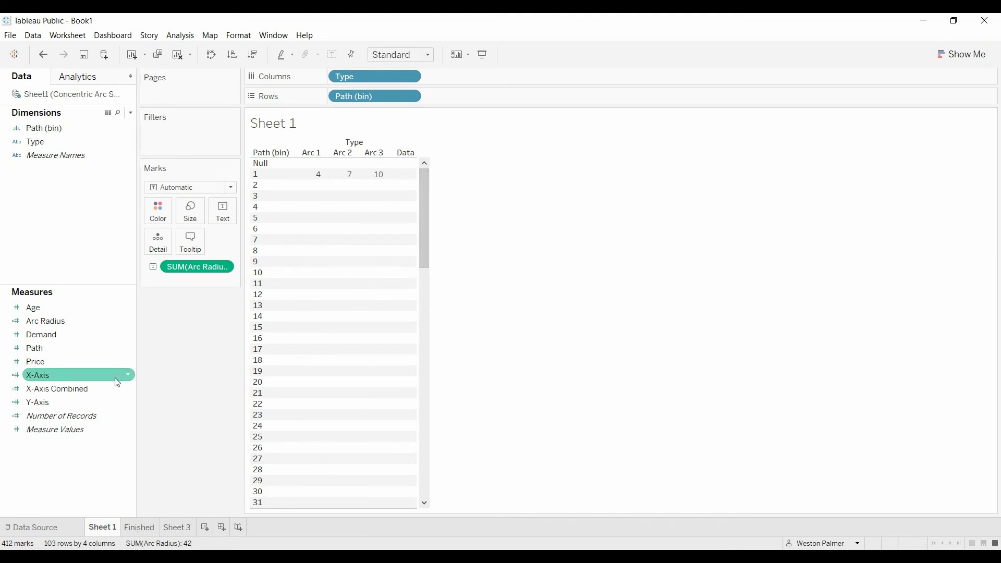
click(127, 376)
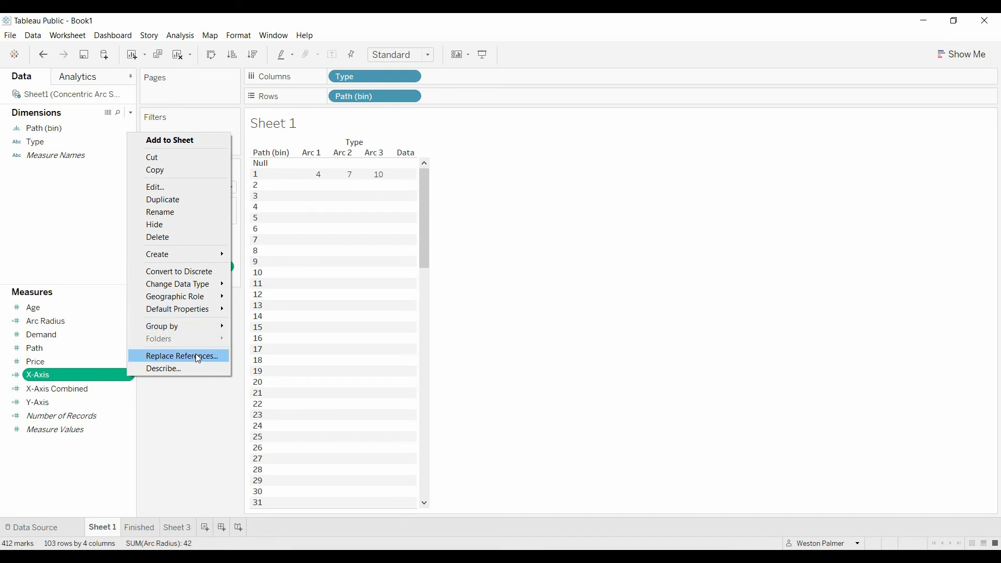
click(194, 188)
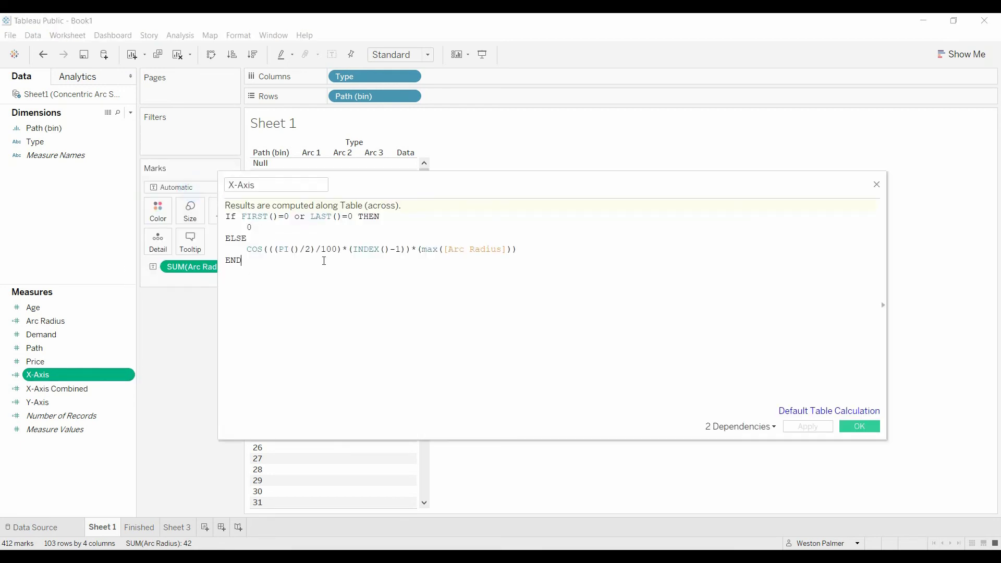
click(420, 249)
text(window)
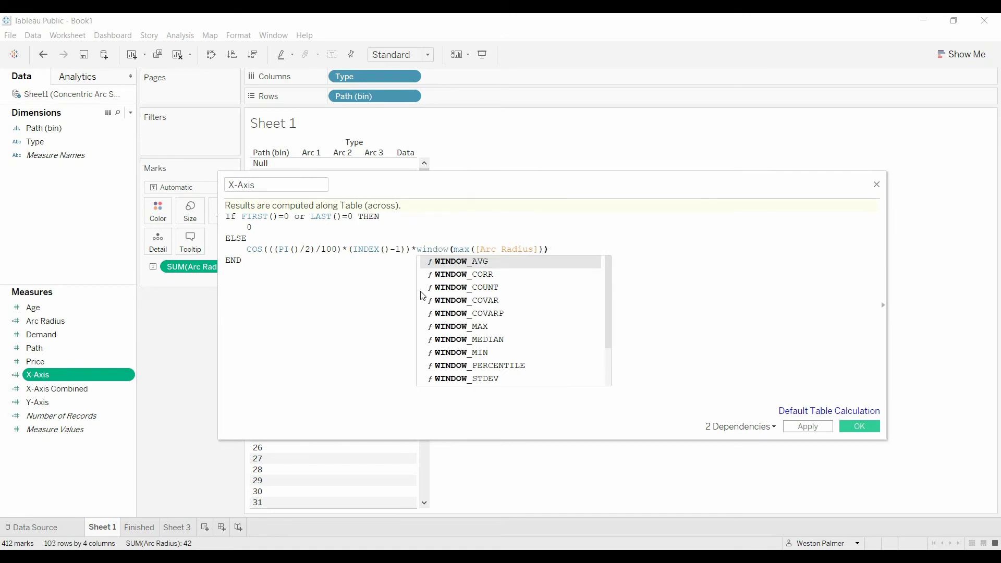
text(_Max)
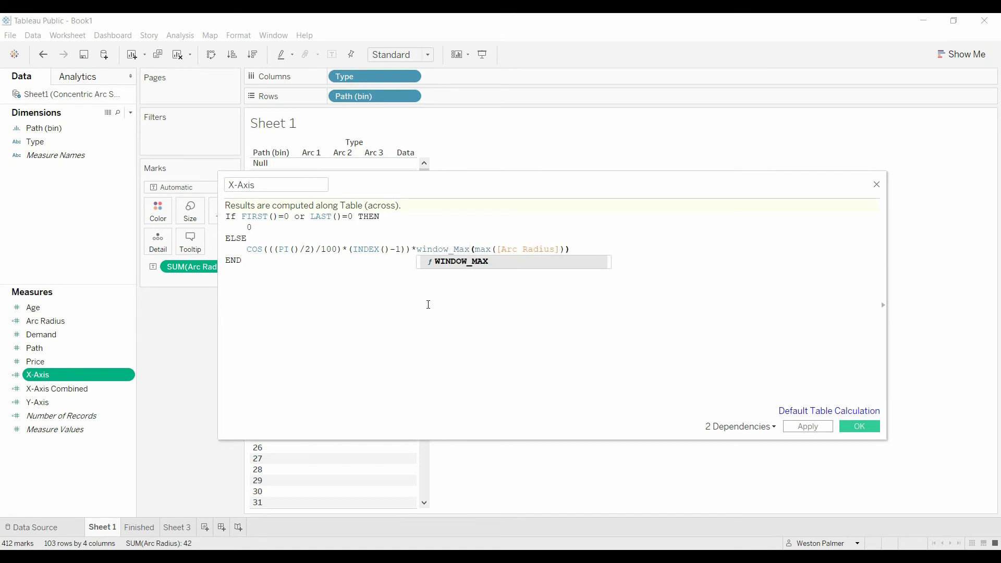
click(428, 304)
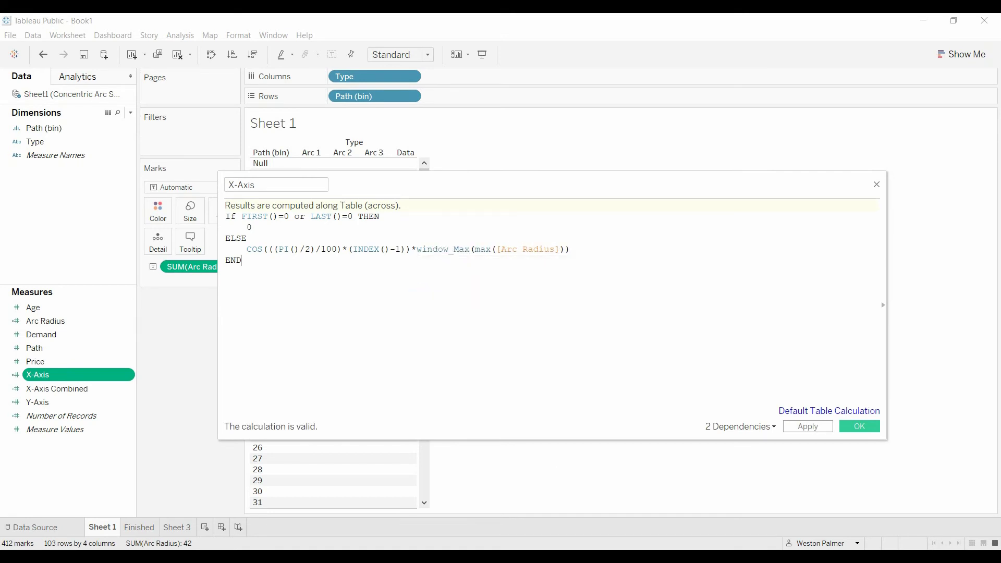
click(851, 433)
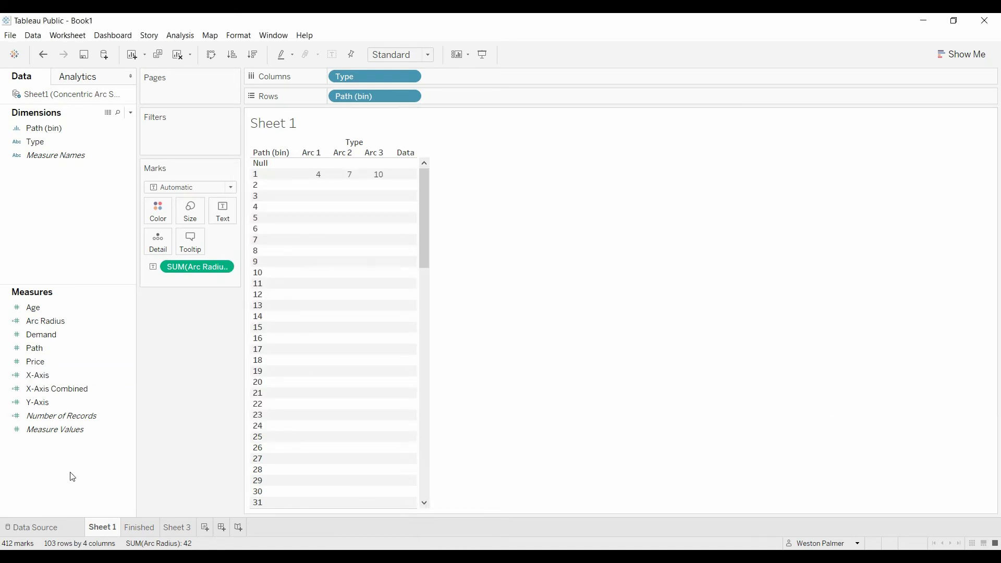
Step: Review the Y-Axis calculation and close it without changes
right_click(132, 403)
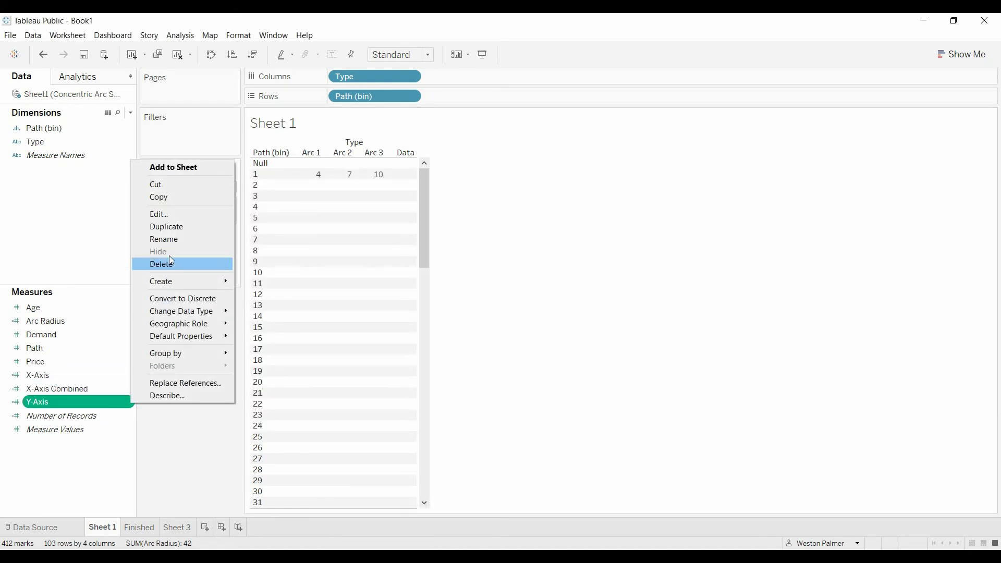
click(175, 216)
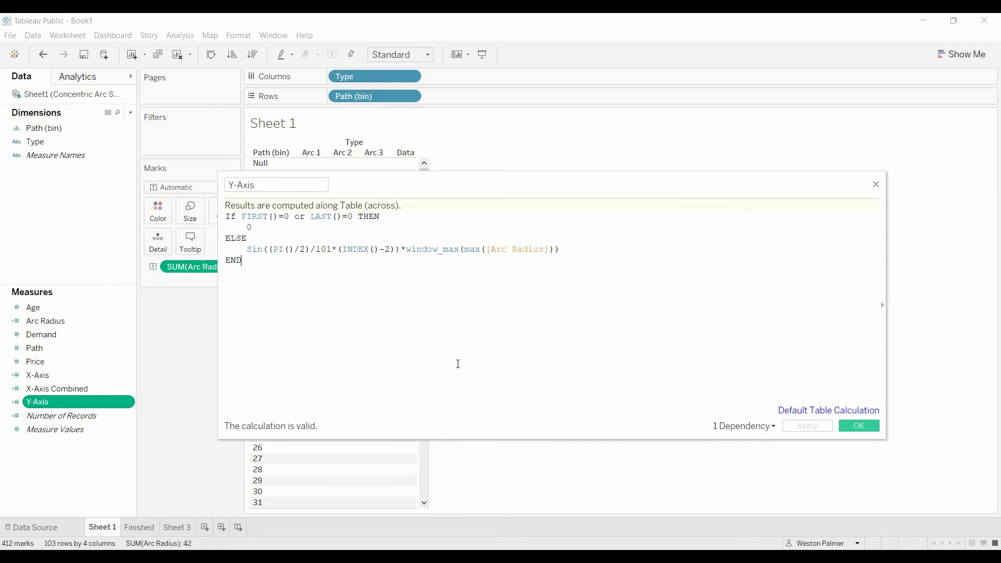
scroll(458, 368, up, 3)
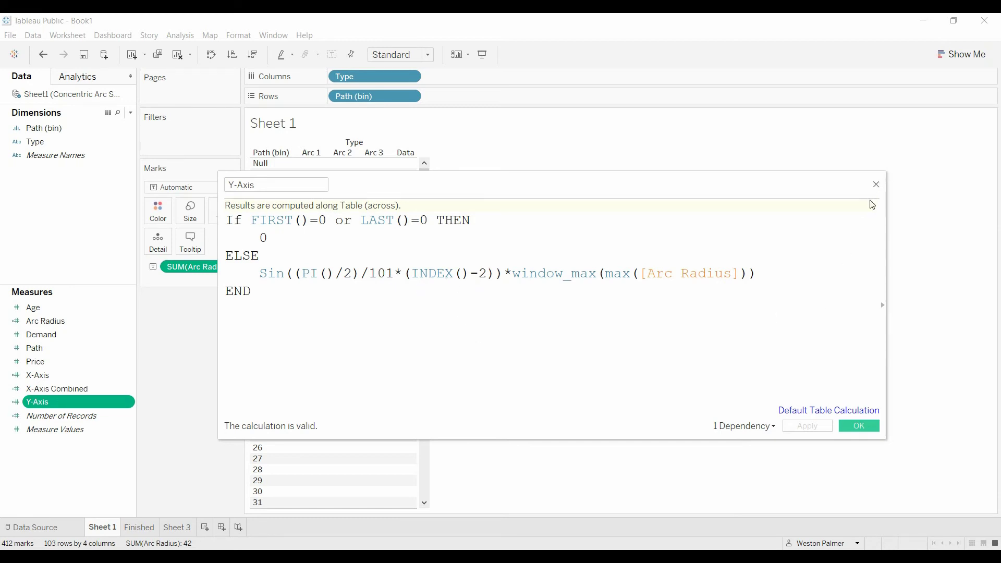
click(876, 184)
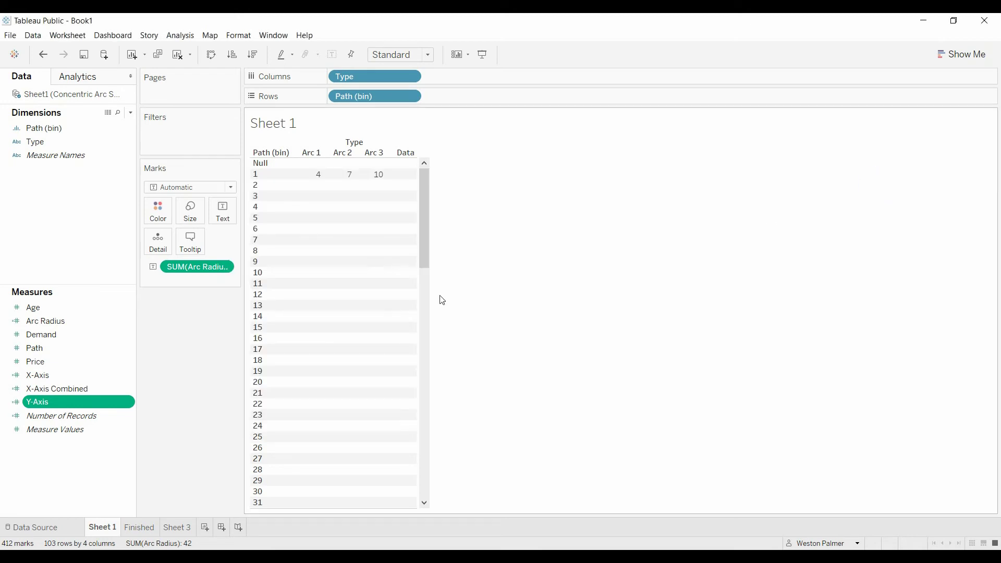
Step: On Sheet 3, put Path (bin) on Rows and show missing values, listing Null and 1–102
click(178, 527)
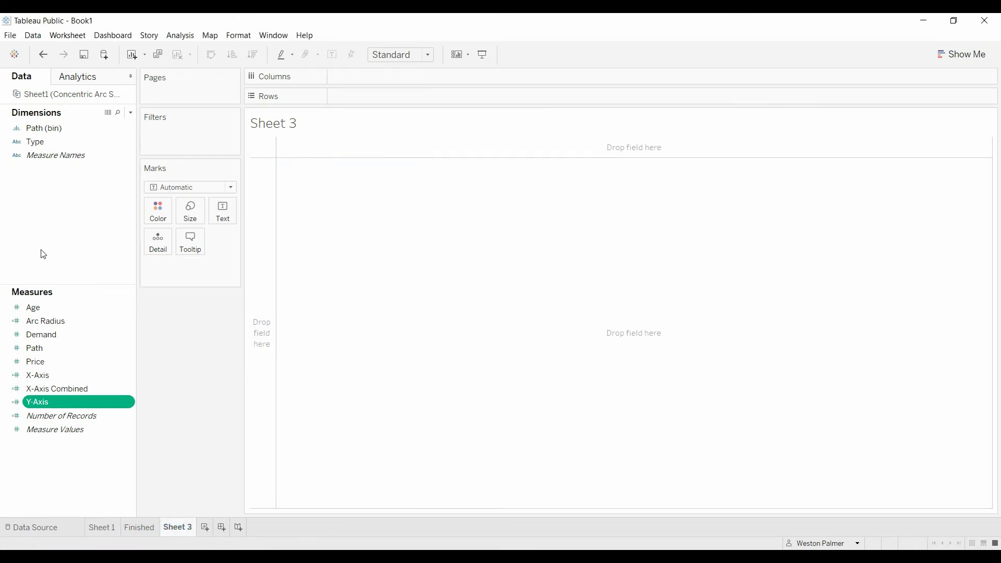
drag(33, 128, 363, 98)
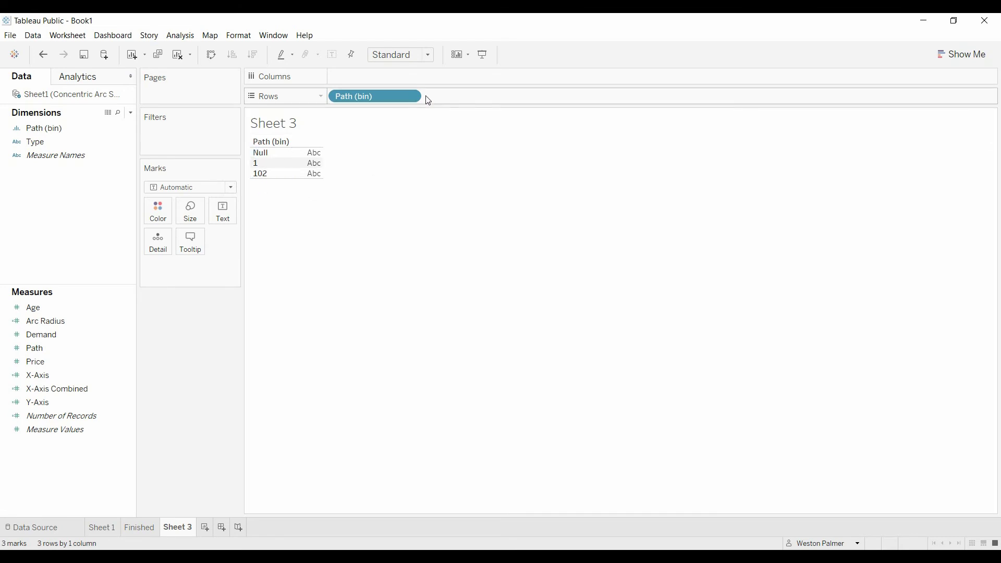
click(411, 97)
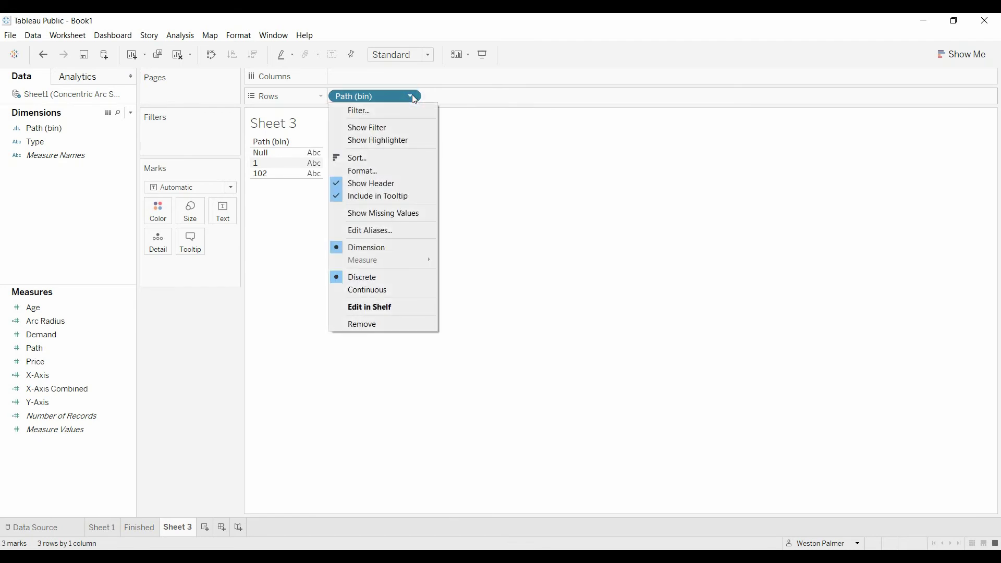
click(424, 218)
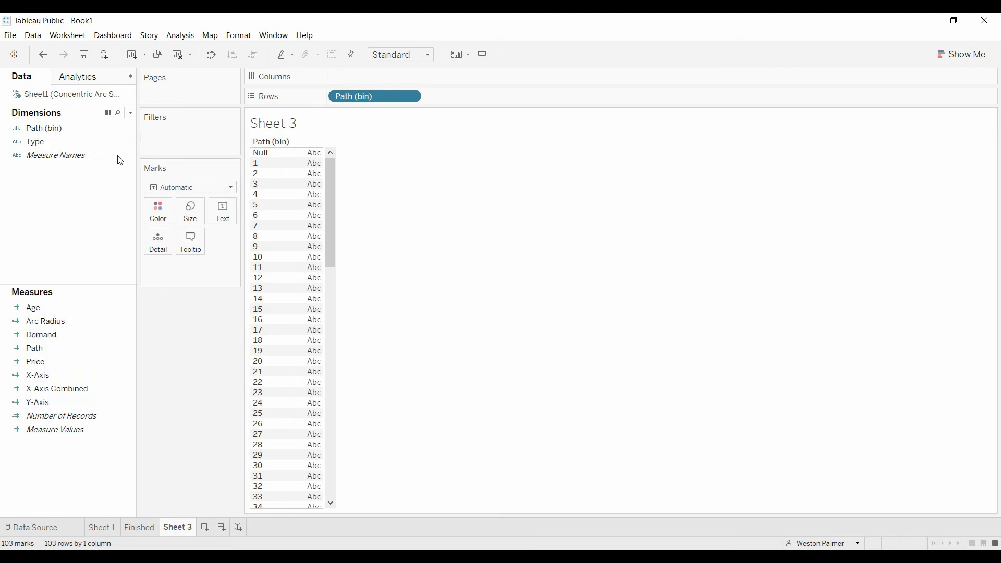
Step: Set the mark type to Polygon with Path (bin) on the Path shelf
click(232, 188)
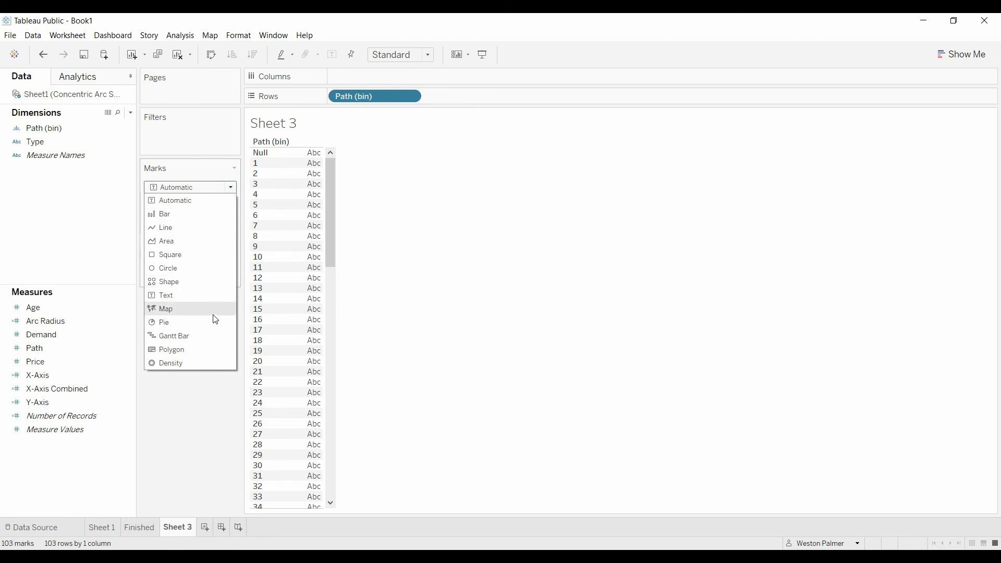
click(208, 344)
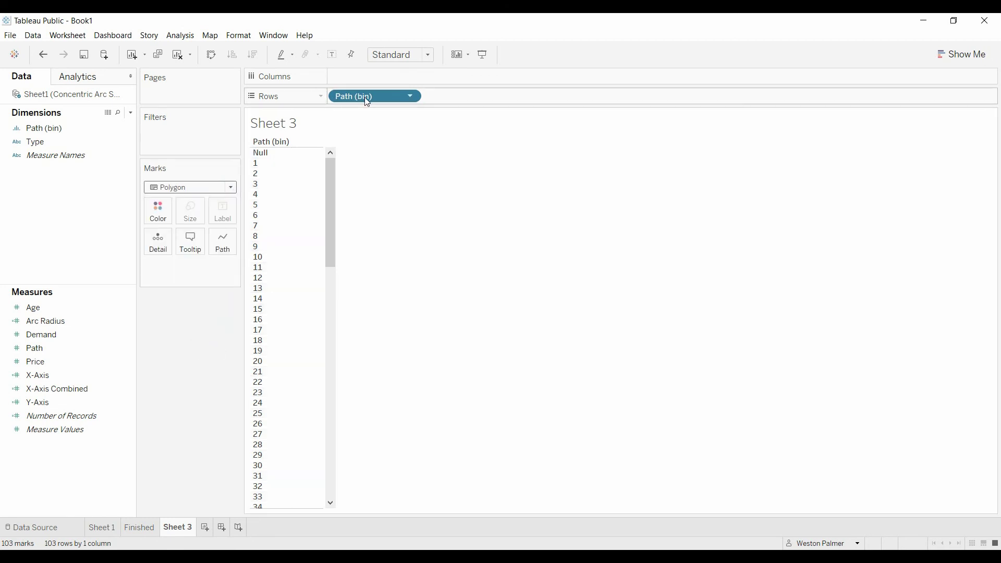
drag(368, 101, 223, 243)
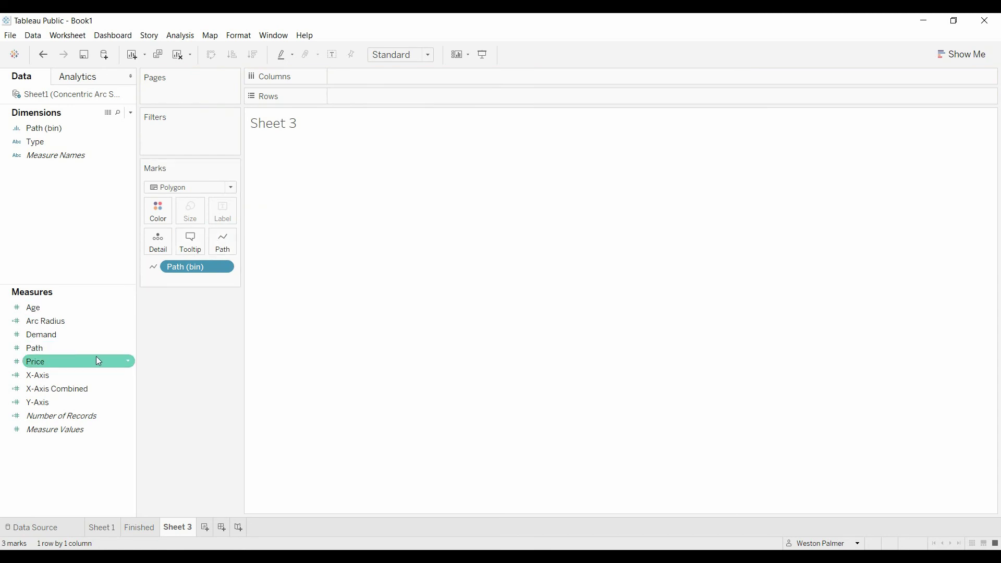
Step: Place X-Axis on Columns and Y-Axis on Rows, both computed using Path (bin)
drag(65, 379, 373, 79)
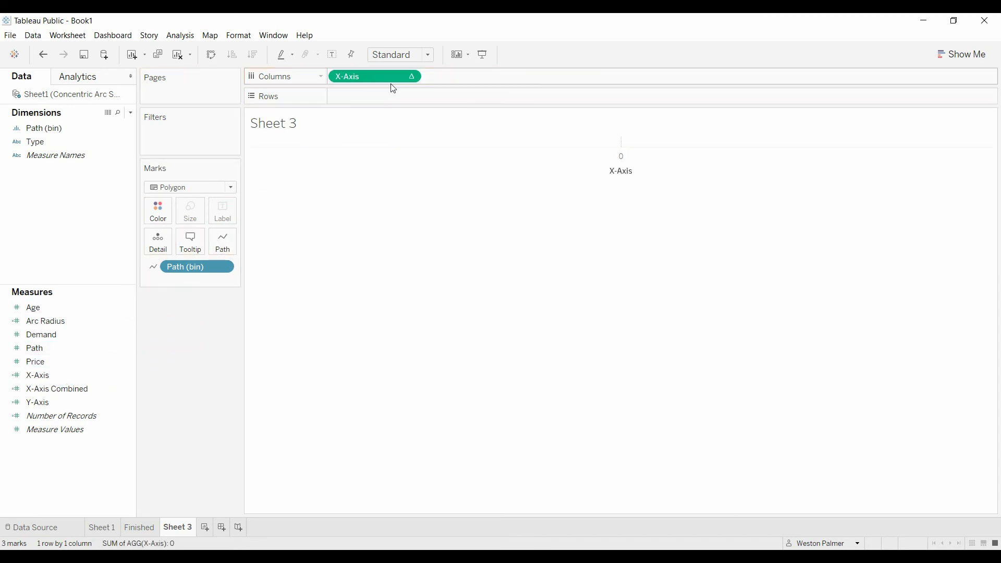
click(411, 78)
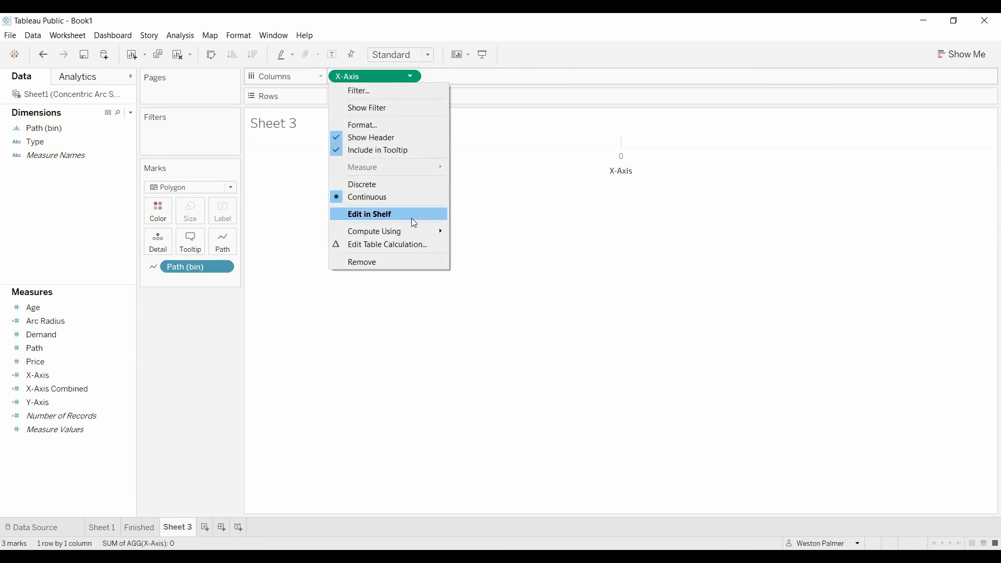
mouse_move(417, 231)
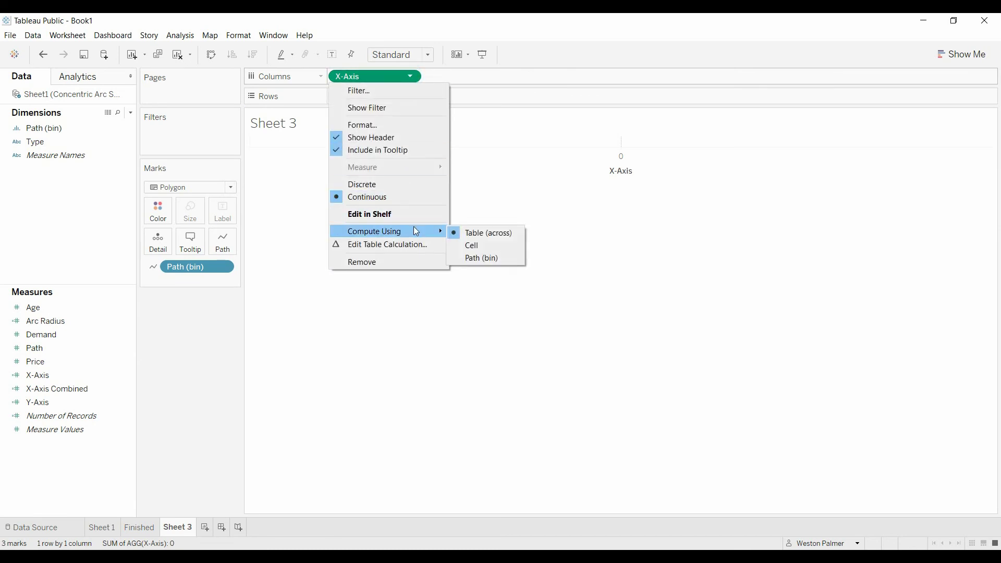
click(501, 257)
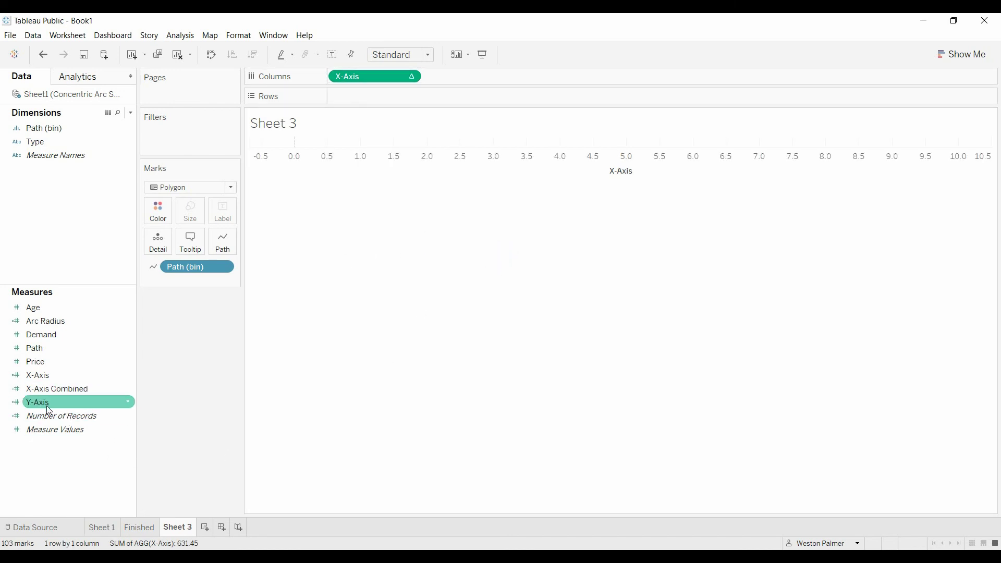
drag(50, 410, 370, 101)
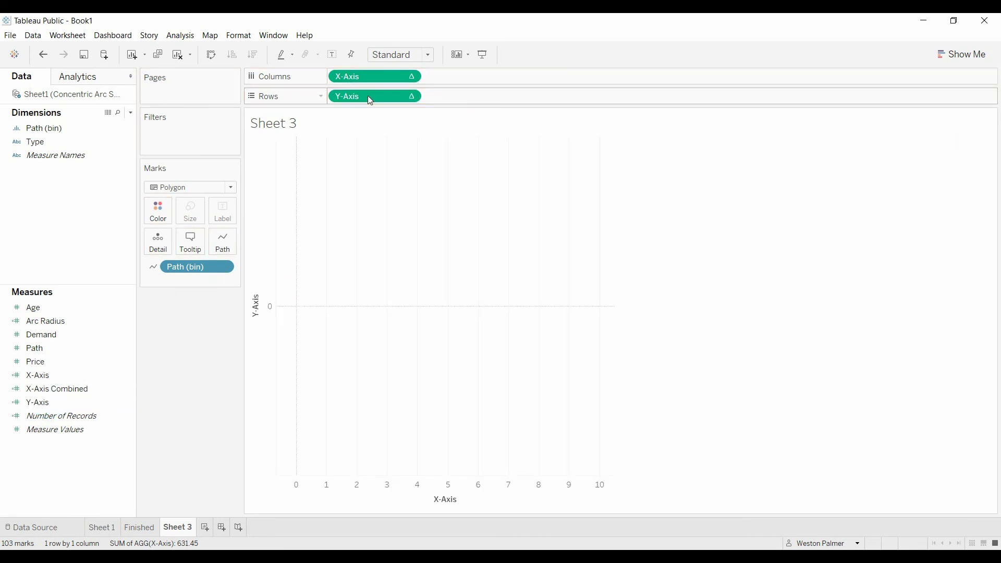
click(412, 97)
mouse_move(422, 252)
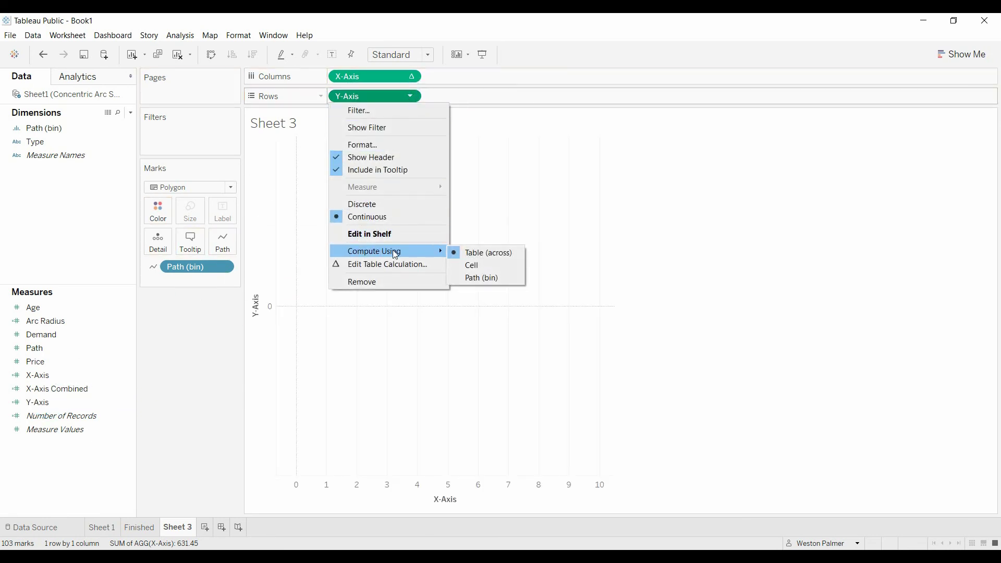
click(487, 278)
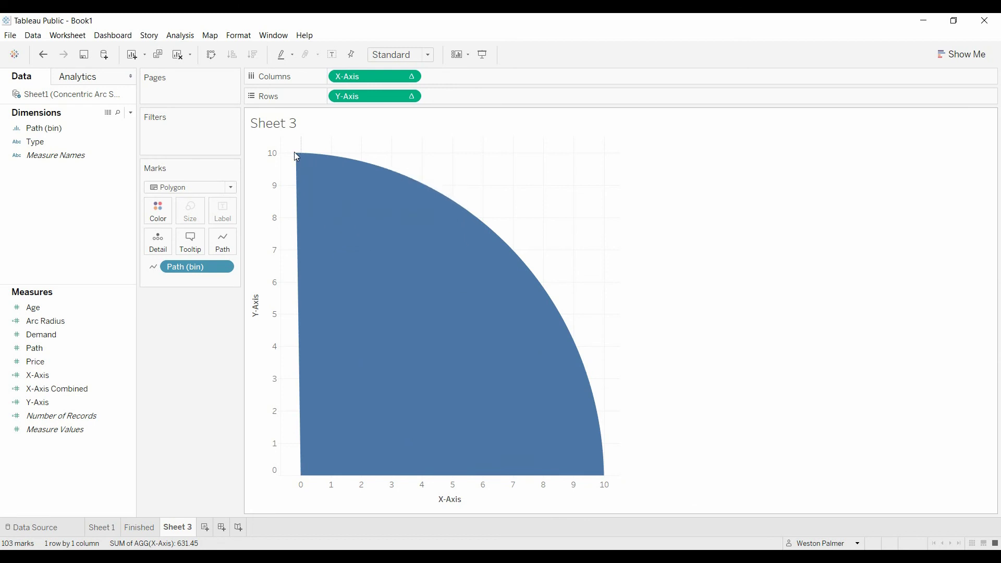
Step: Change the X-Axis formula's divisor from 100 to 101 and INDEX()-1 to INDEX()-2
mouse_move(305, 159)
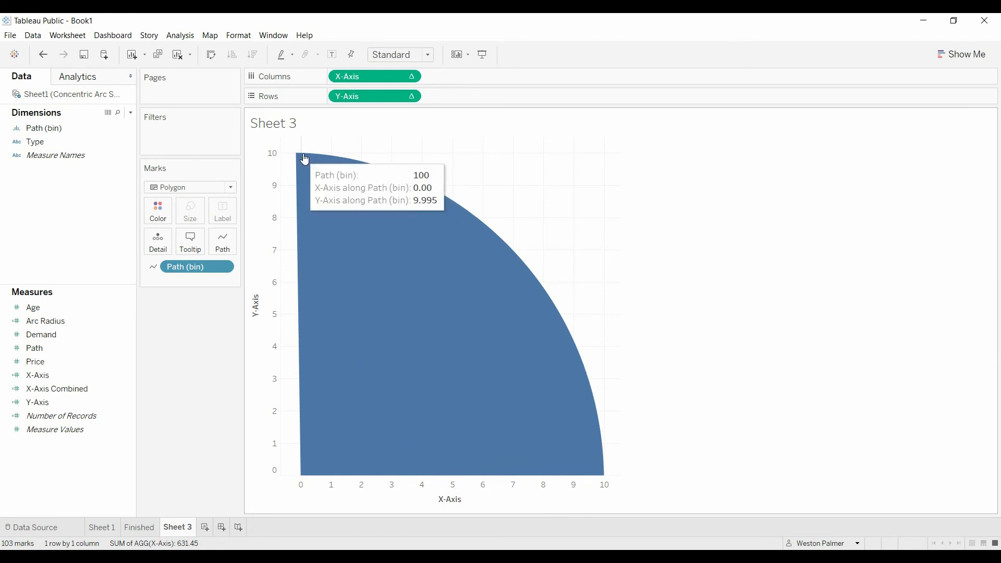
click(131, 375)
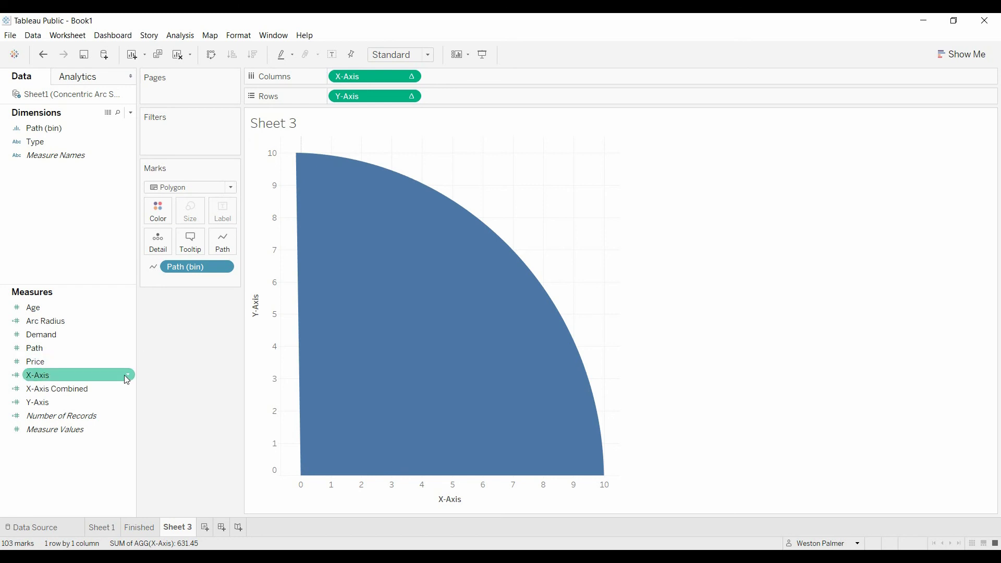
click(129, 377)
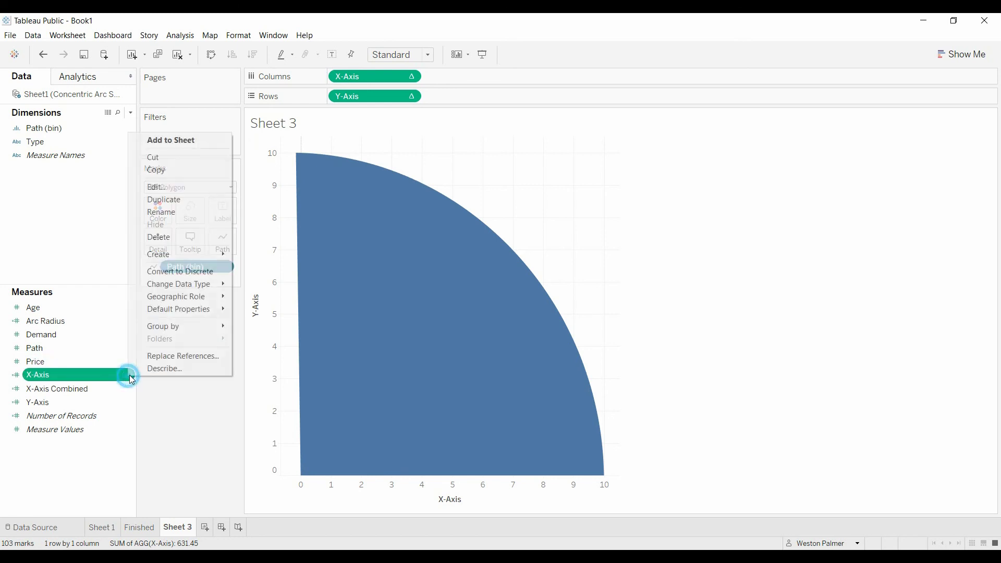
click(198, 188)
drag(407, 212, 420, 333)
click(373, 342)
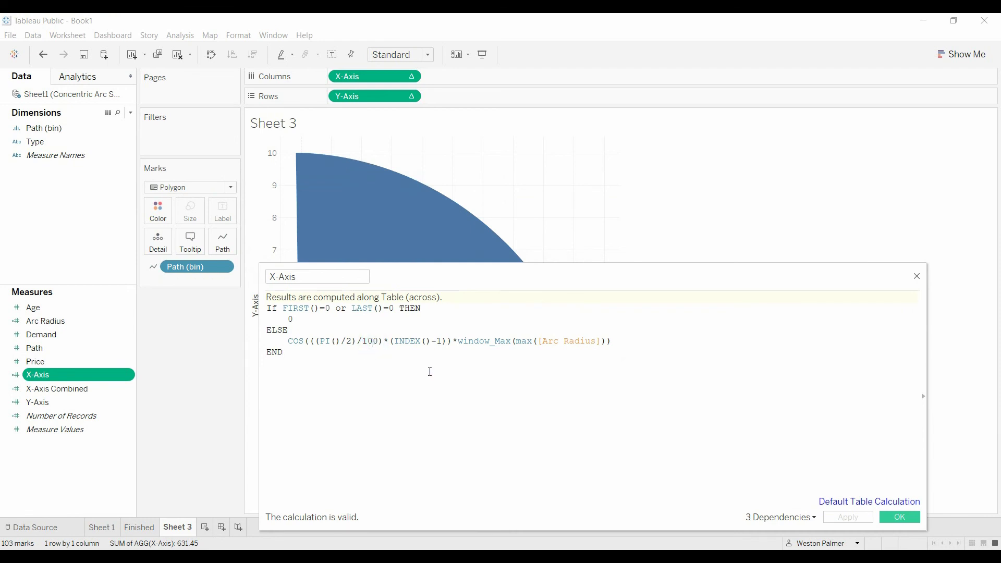
key(BackSpace)
text(1)
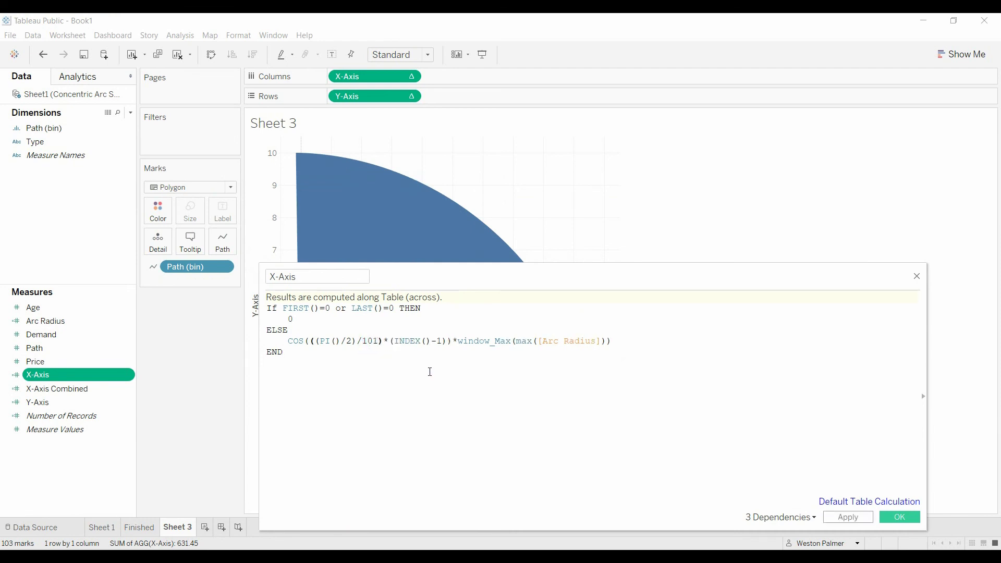
click(441, 342)
key(BackSpace)
text(2)
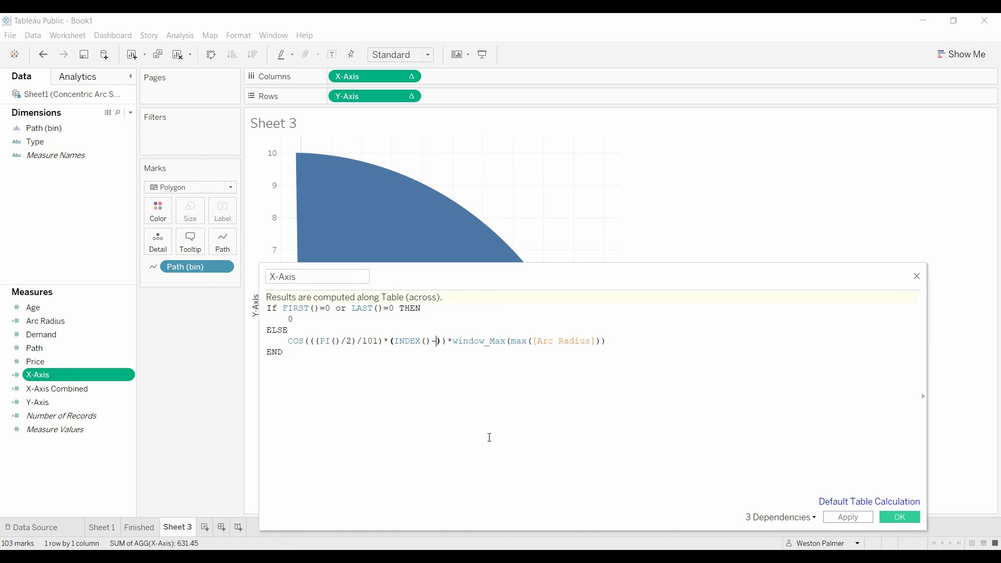
Step: Apply and save the edited X-Axis formula, then colour the arcs by Type
click(847, 517)
drag(639, 286, 661, 228)
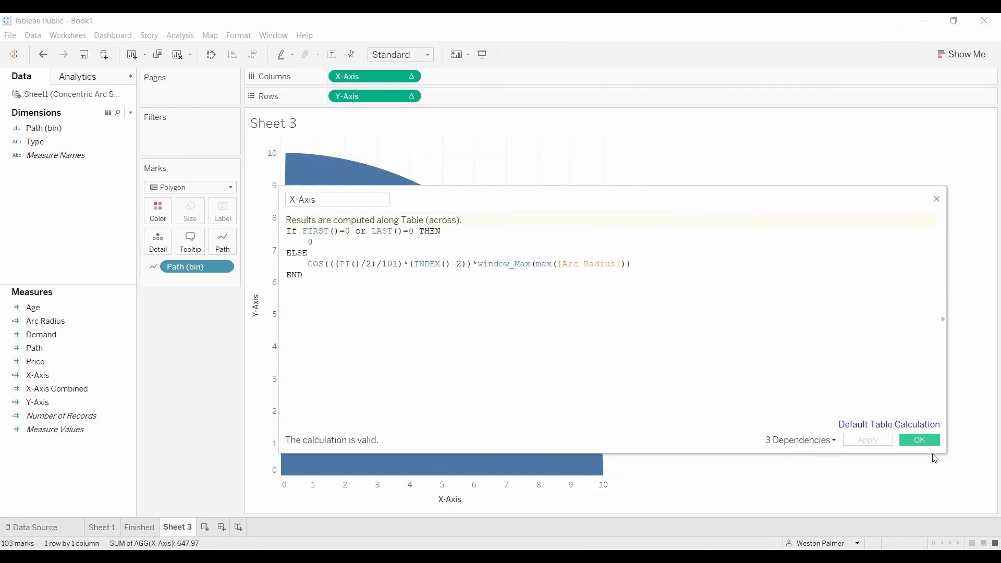
click(918, 439)
drag(36, 141, 158, 211)
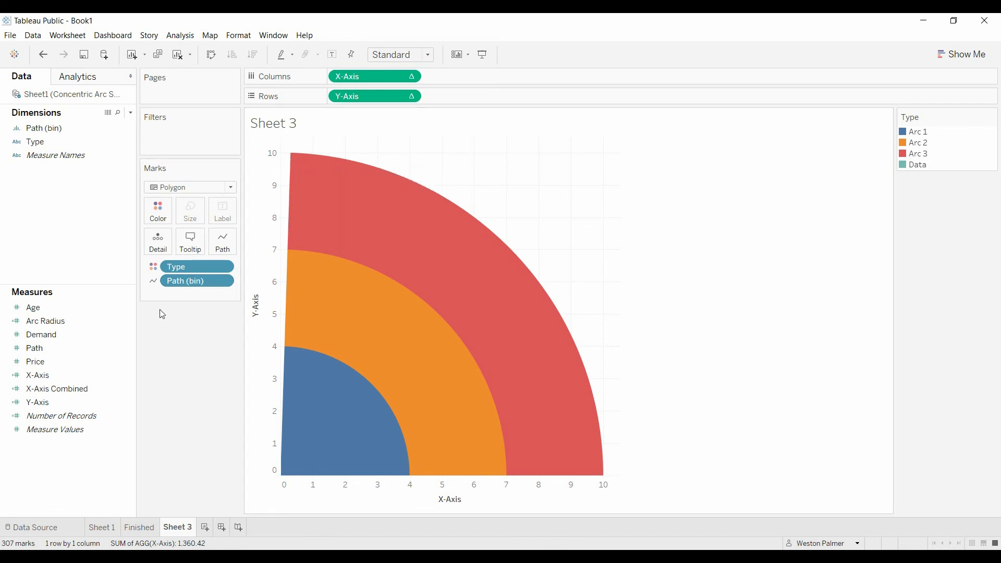
Step: Revert the X-Axis formula to dividing by 100 with INDEX()-1 and save it
right_click(130, 375)
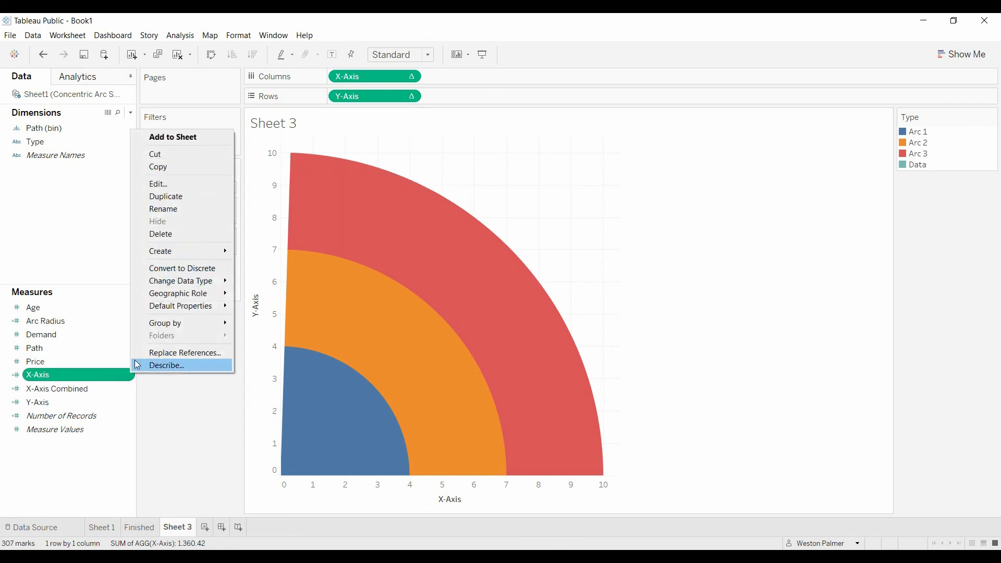
click(161, 184)
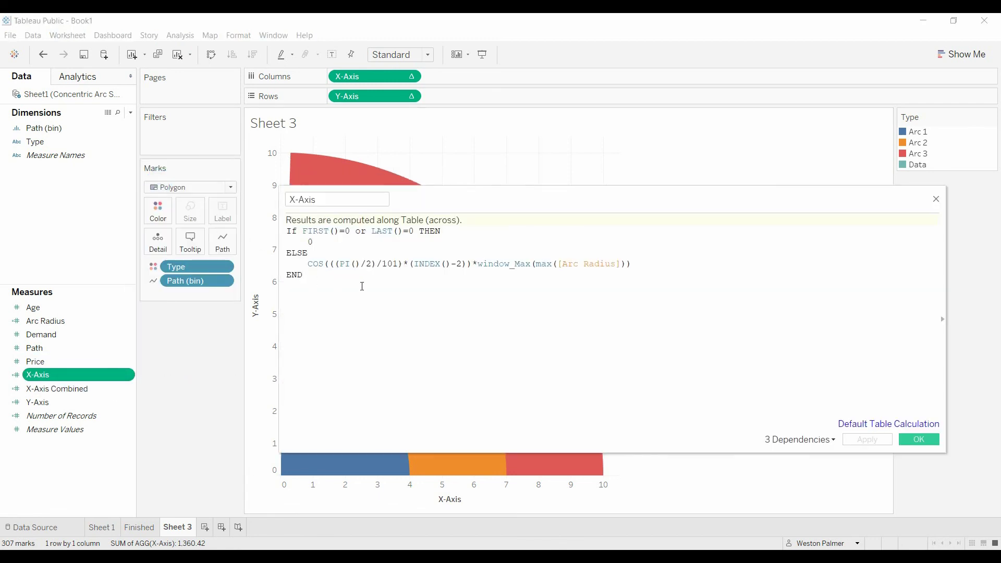
click(398, 264)
key(BackSpace)
text(0)
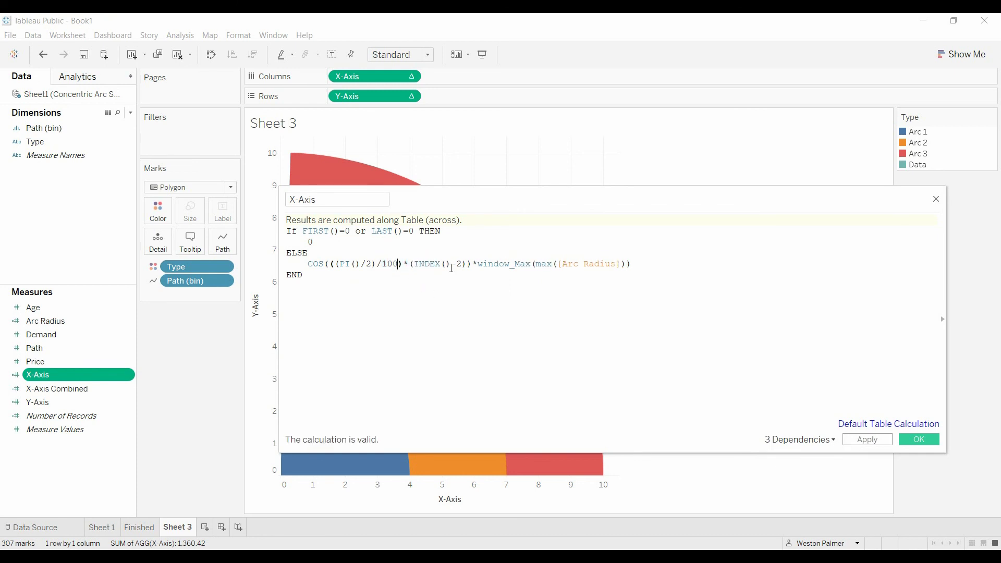
click(461, 265)
key(BackSpace)
text(1)
click(919, 441)
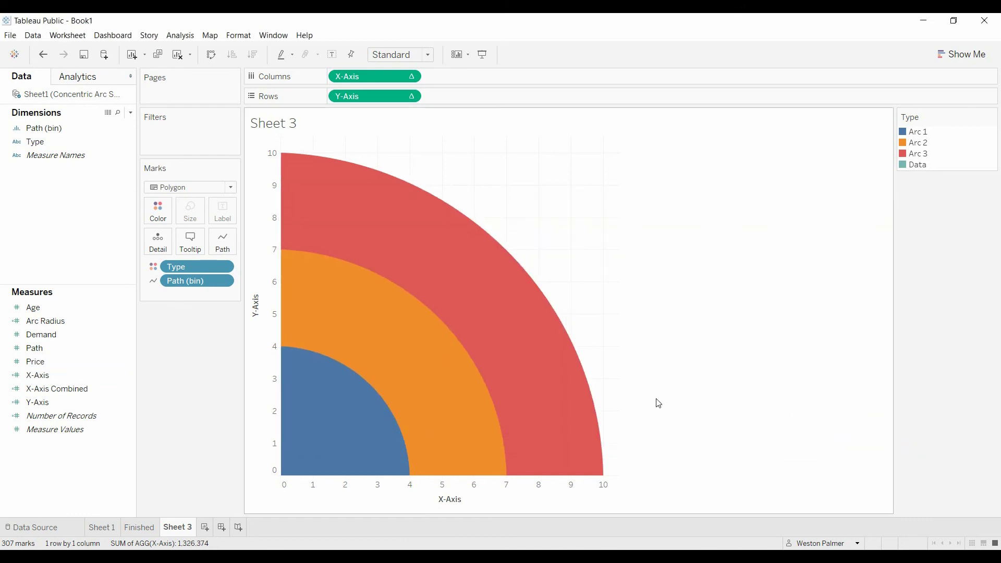